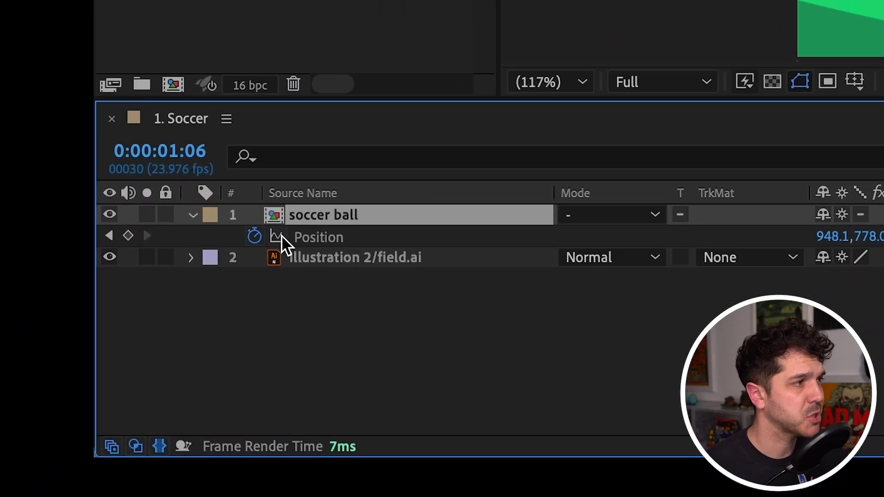
Step: Add a loopOut("continue") expression to the soccer ball's Position
{"action": "left_click", "coordinate": [255, 237], "text": "alt"}
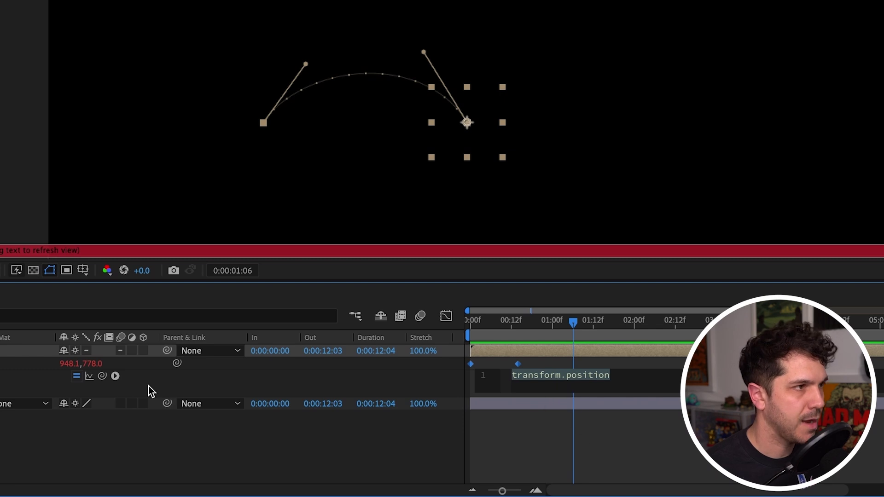
{"action": "left_click", "coordinate": [77, 377]}
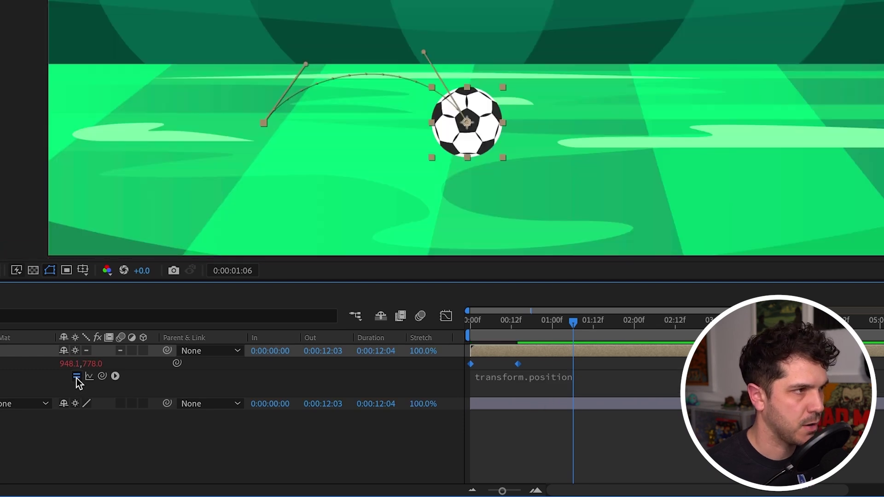
{"action": "left_click", "coordinate": [652, 385]}
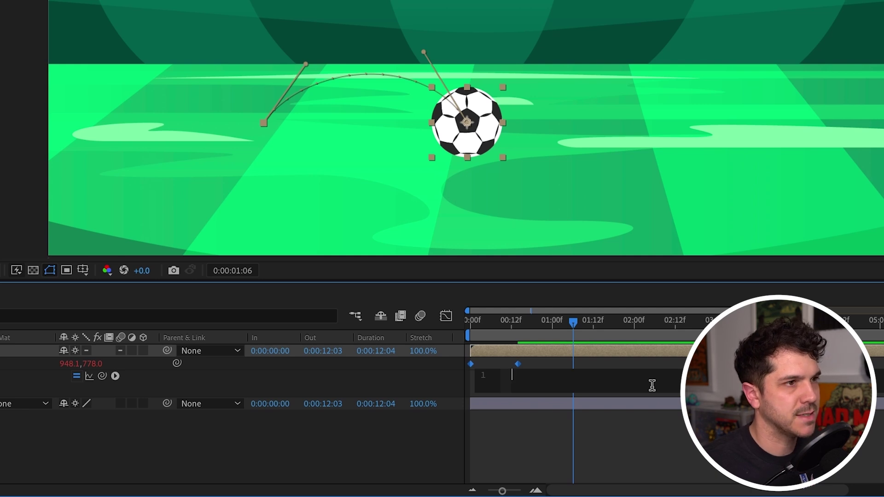
{"action": "type", "text": "loopOut"}
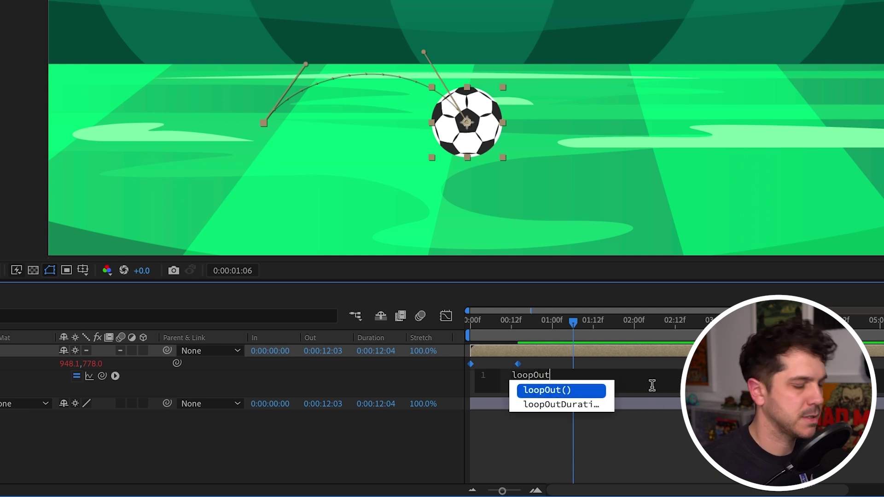
{"action": "type", "text": "(\"continue"}
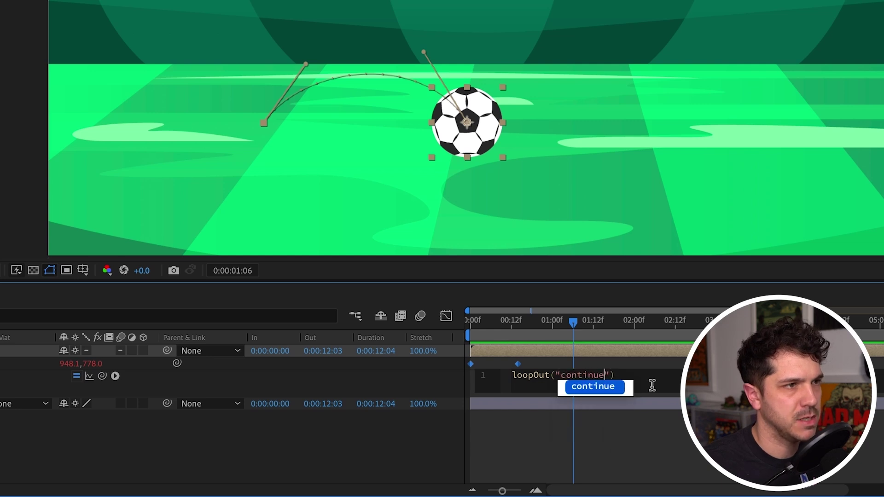
{"action": "left_click", "coordinate": [537, 355]}
Step: Preview the ball travelling past its last keyframe and out of frame
{"action": "key", "text": "space"}
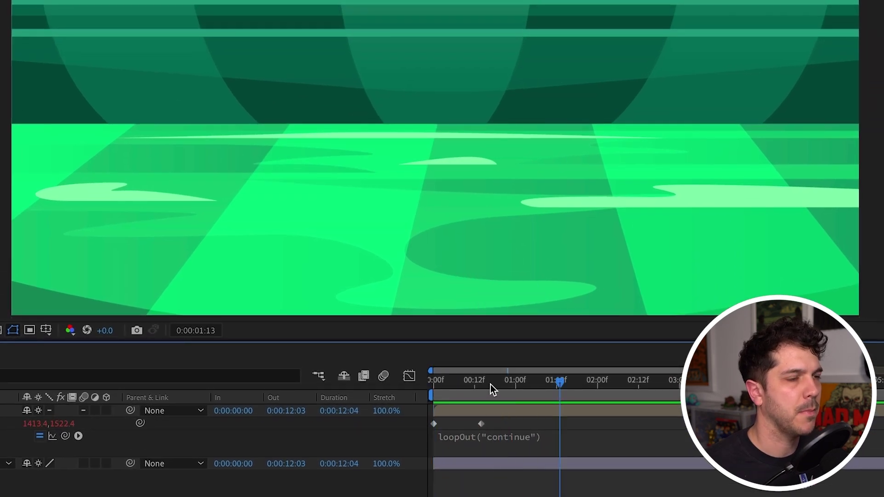
{"action": "key", "text": "space"}
{"action": "key", "text": "Page_Down"}
{"action": "key", "text": "Page_Down"}
{"action": "left_click", "coordinate": [474, 411]}
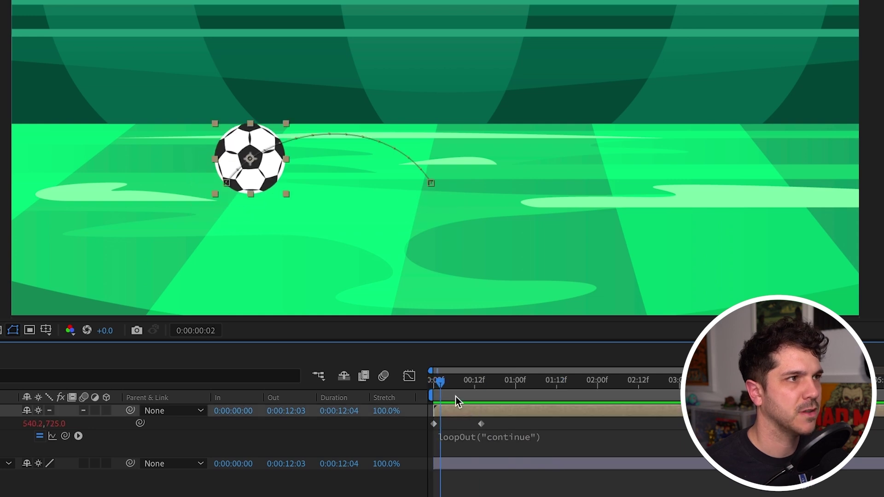
{"action": "scroll", "coordinate": [452, 152], "scroll_direction": "down", "scroll_amount": 3}
{"action": "key", "text": "space"}
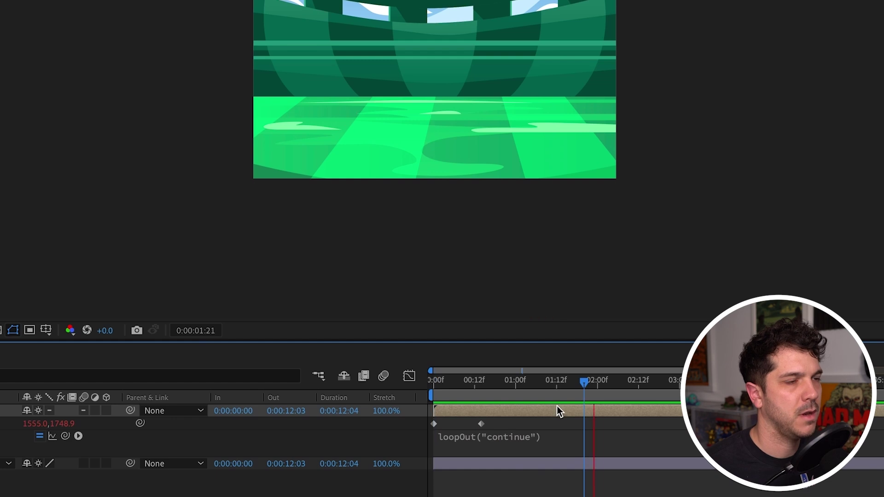
{"action": "key", "text": "space"}
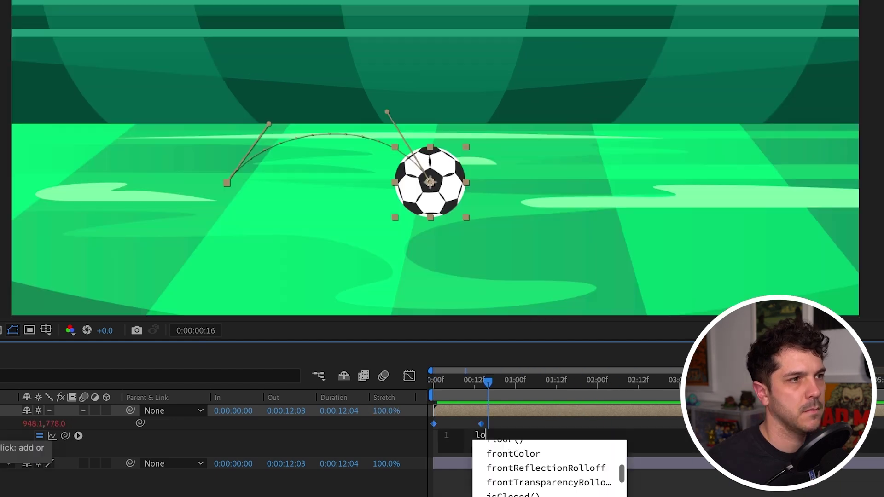
Step: Change the Position expression to loopOut("cycle") and preview it from the first frame
{"action": "type", "text": "opOut"}
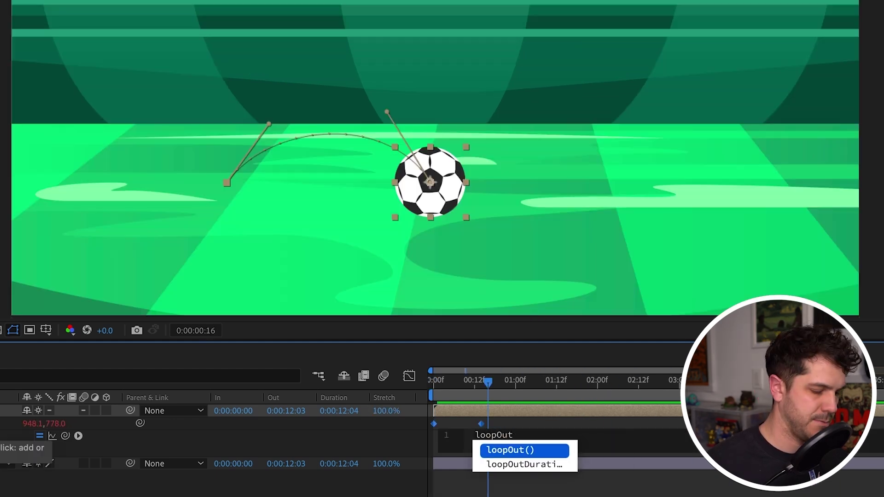
{"action": "type", "text": "(\"cycle"}
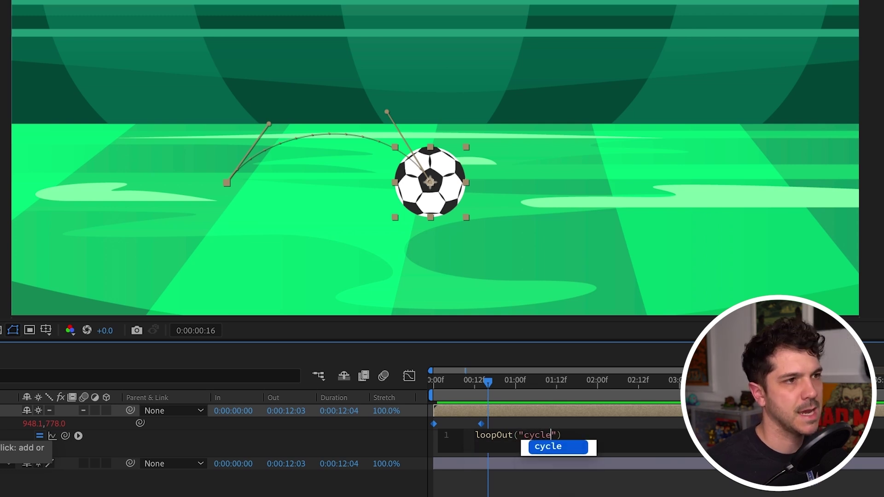
{"action": "left_click", "coordinate": [406, 419]}
{"action": "key", "text": "Home"}
{"action": "key", "text": "space"}
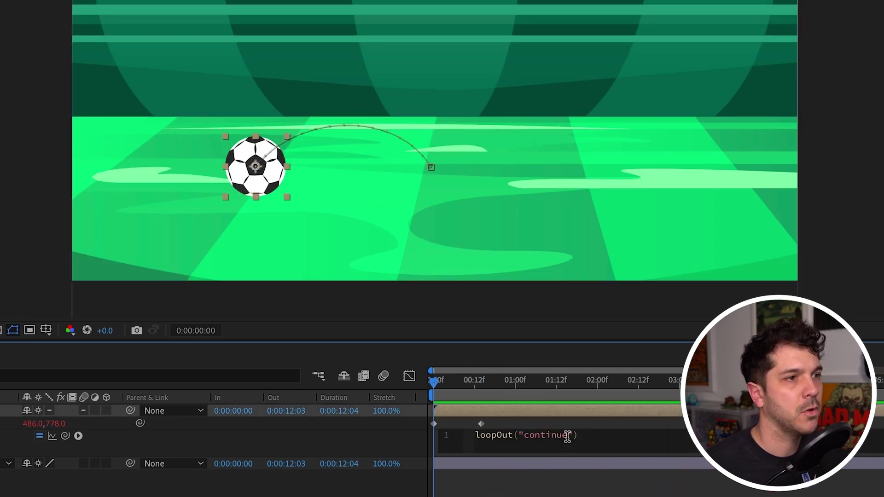
Step: Switch the loop mode to "pingpong" and preview the back-and-forth motion
{"action": "left_click_drag", "start_coordinate": [568, 436], "coordinate": [524, 436]}
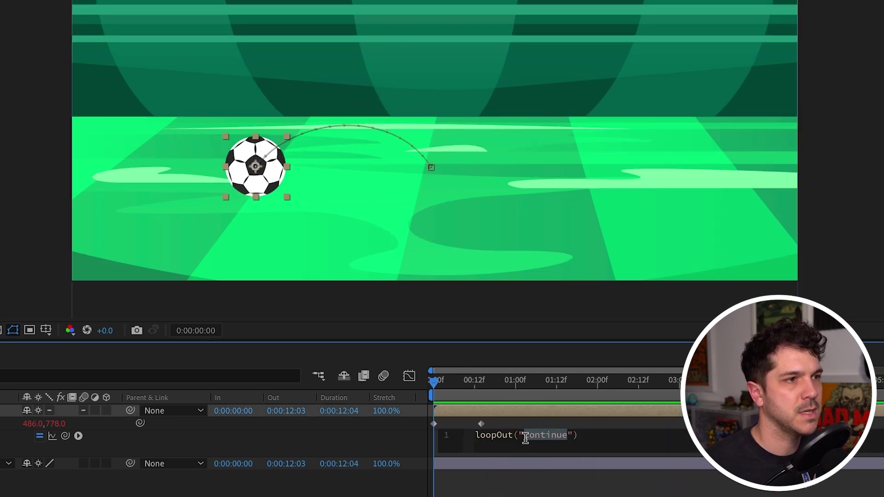
{"action": "type", "text": "pingpong"}
{"action": "left_click", "coordinate": [566, 485]}
{"action": "key", "text": "space"}
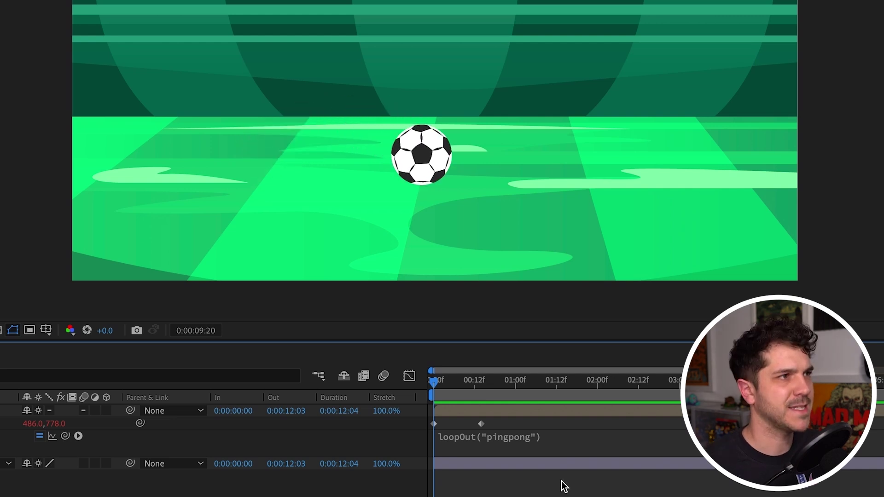
Step: Switch the loop mode to "offset" and preview the result
{"action": "double_click", "coordinate": [529, 435]}
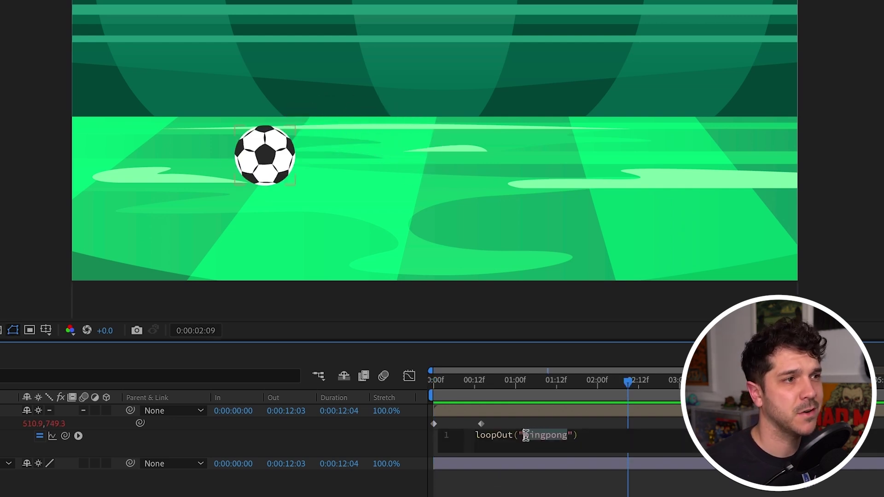
{"action": "left_click", "coordinate": [433, 382]}
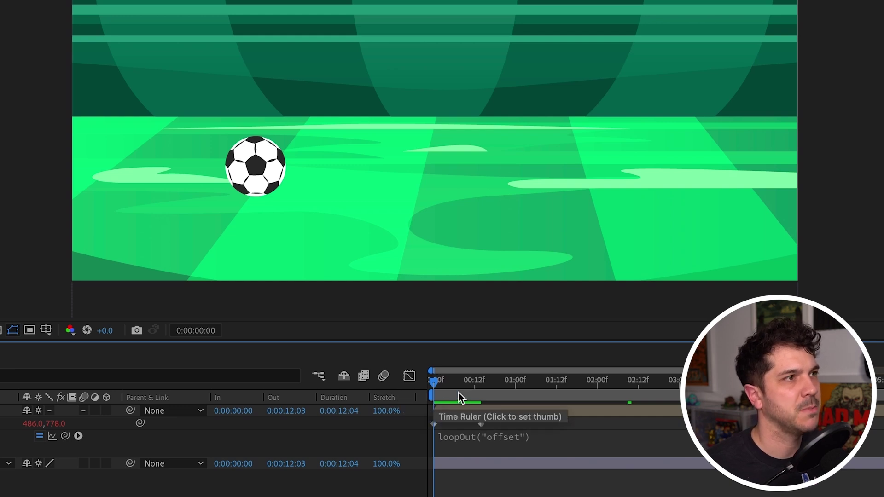
{"action": "key", "text": "space"}
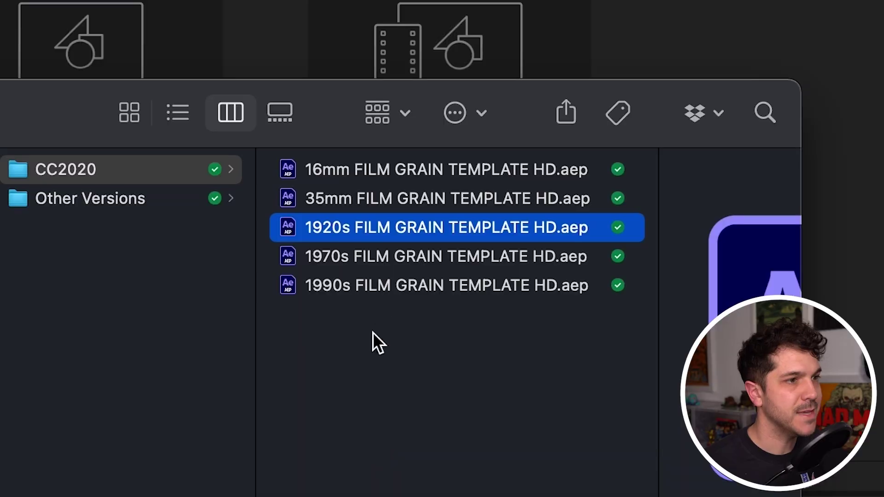
Step: Import the 1920s film grain template, open 1920s 16x9 HD, and add 22_NDc0 HD.mov as its bottom layer
{"action": "left_click_drag", "start_coordinate": [406, 218], "coordinate": [88, 192]}
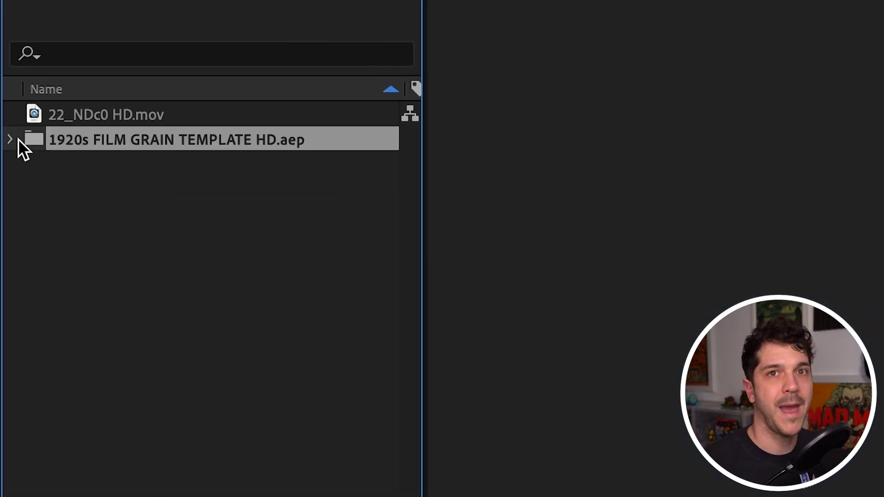
{"action": "left_click", "coordinate": [10, 139]}
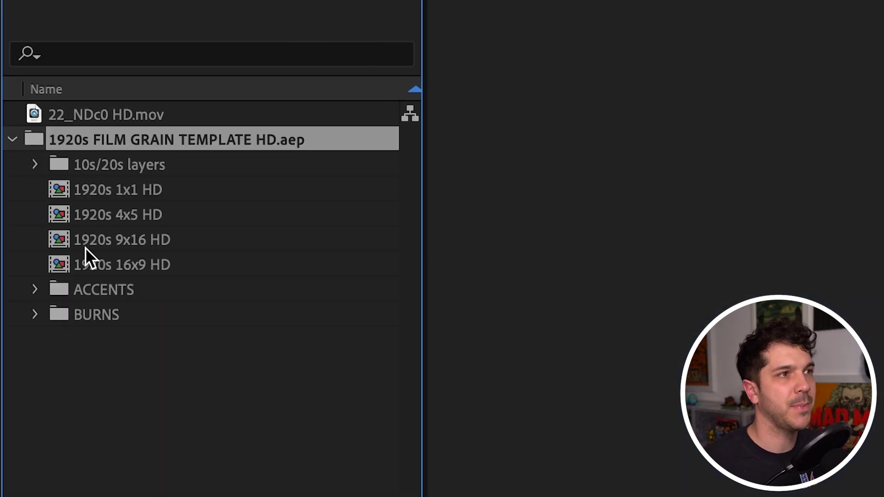
{"action": "double_click", "coordinate": [105, 269]}
{"action": "left_click", "coordinate": [114, 115]}
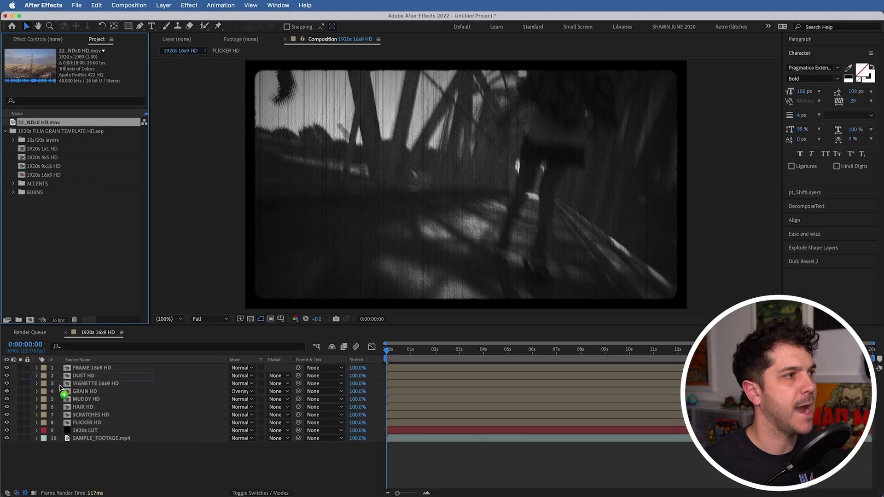
{"action": "left_click_drag", "start_coordinate": [55, 433], "coordinate": [55, 434]}
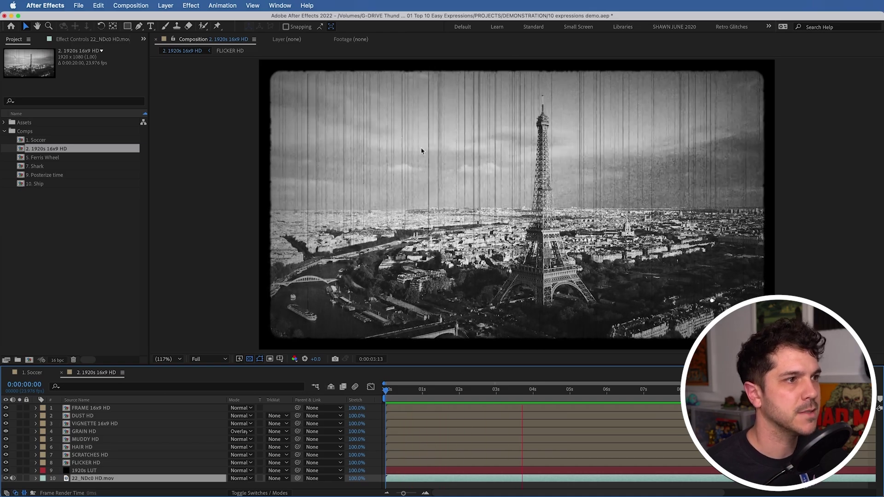
Step: Add a wiggle(5,20) expression to the footage layer's Position and preview it
{"action": "key", "text": "p"}
{"action": "left_click_drag", "start_coordinate": [122, 366], "coordinate": [123, 321]}
{"action": "left_click", "coordinate": [93, 435]}
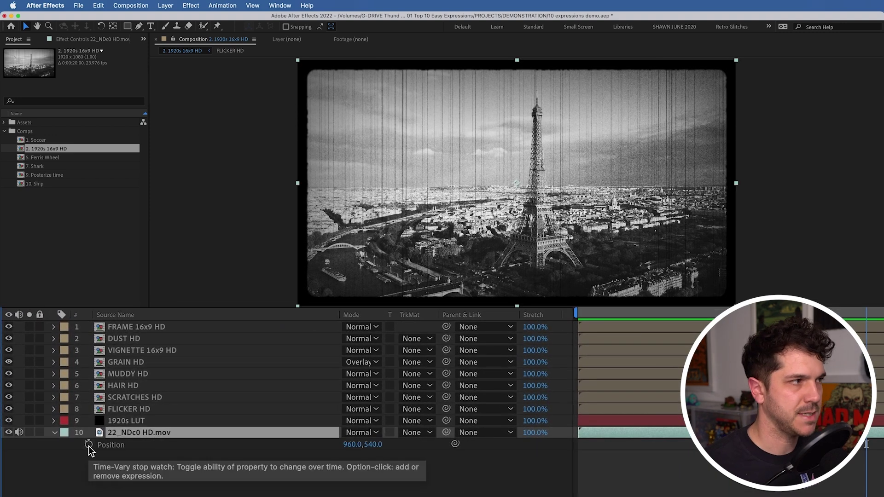
{"action": "left_click", "coordinate": [89, 445], "text": "alt"}
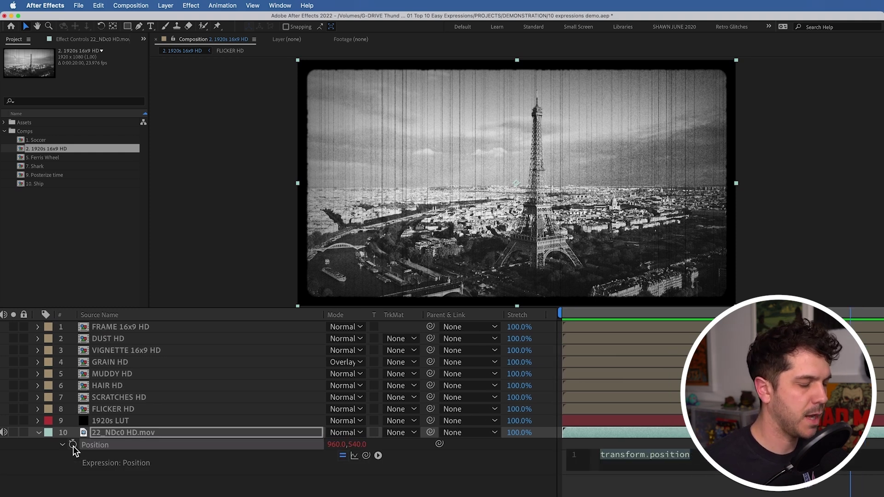
{"action": "type", "text": "wiggle(5,"}
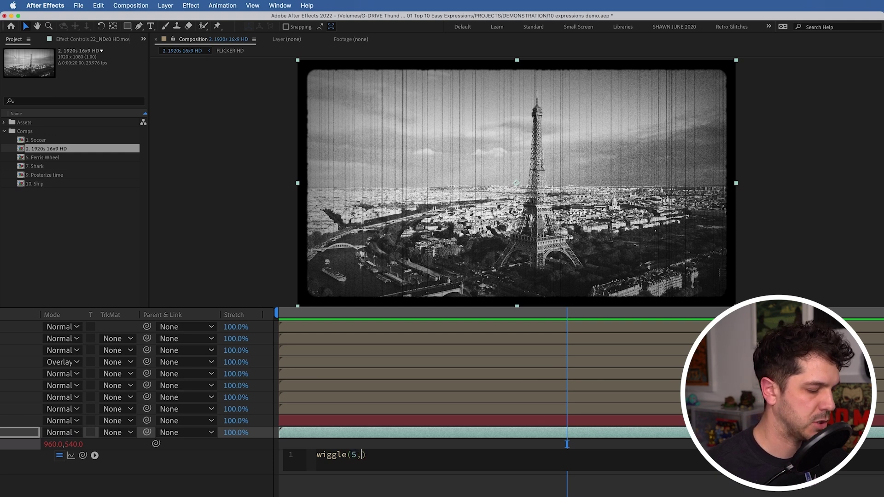
{"action": "left_click", "coordinate": [715, 490]}
{"action": "key", "text": "space"}
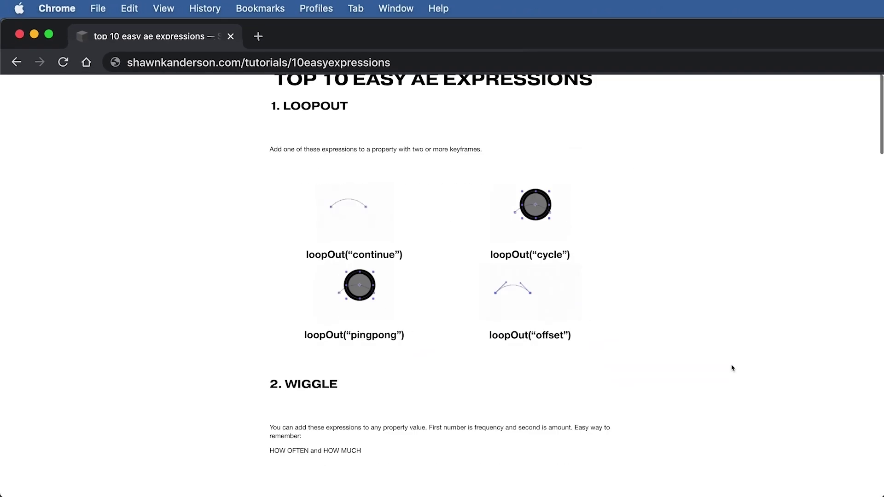
{"action": "scroll", "coordinate": [733, 369], "scroll_direction": "down", "scroll_amount": 5}
Step: Copy the Y-axis-only wiggle expression from the tutorial page in Chrome
{"action": "left_click_drag", "start_coordinate": [548, 335], "coordinate": [505, 321]}
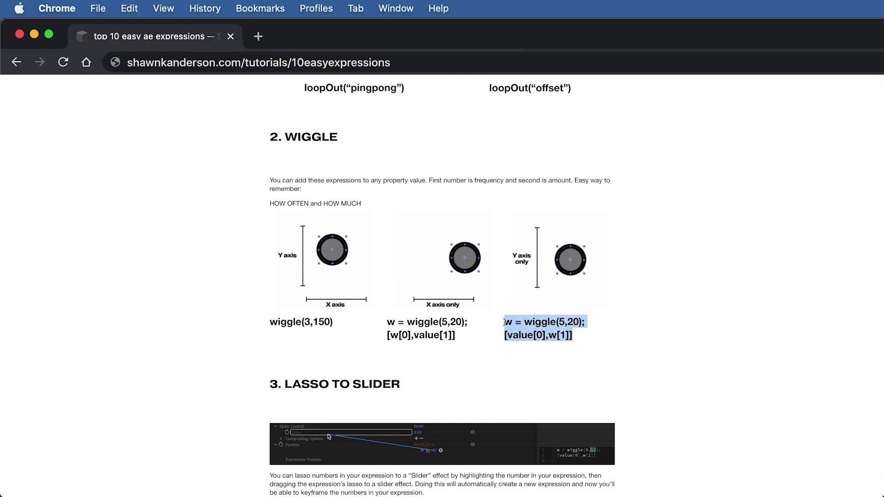
{"action": "right_click", "coordinate": [539, 331]}
{"action": "left_click", "coordinate": [551, 350]}
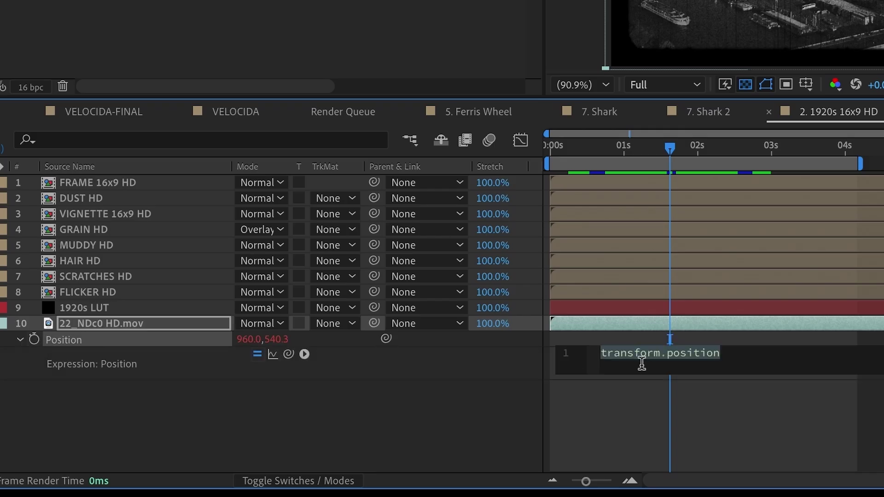
Step: Paste the expression as w = wiggle(9,12); [value[0],w[1]] on Position and preview the vertical shake
{"action": "right_click", "coordinate": [642, 364]}
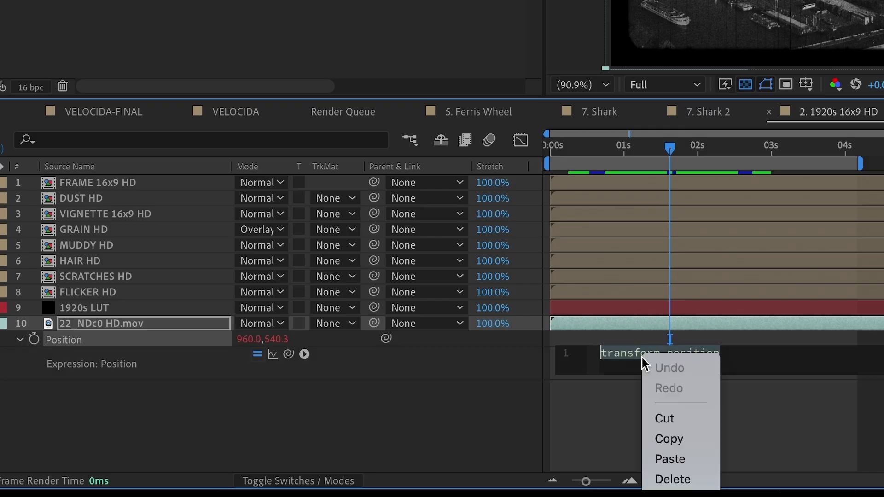
{"action": "left_click", "coordinate": [676, 457]}
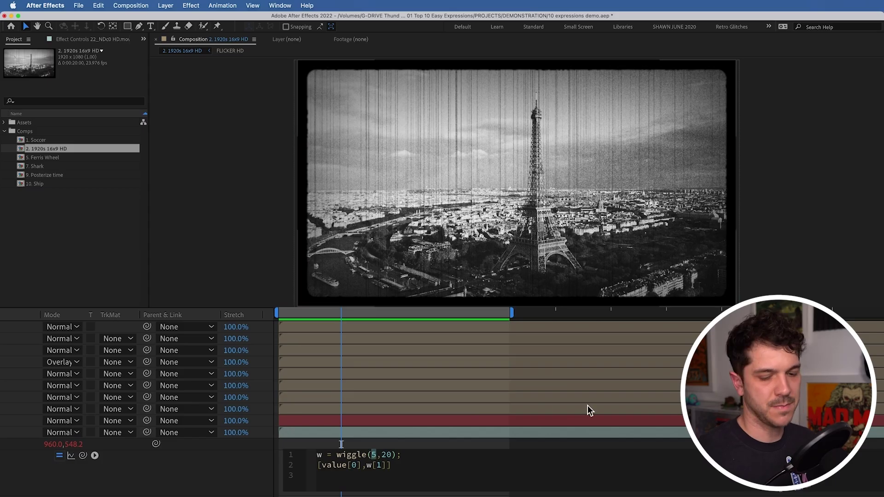
{"action": "type", "text": "9"}
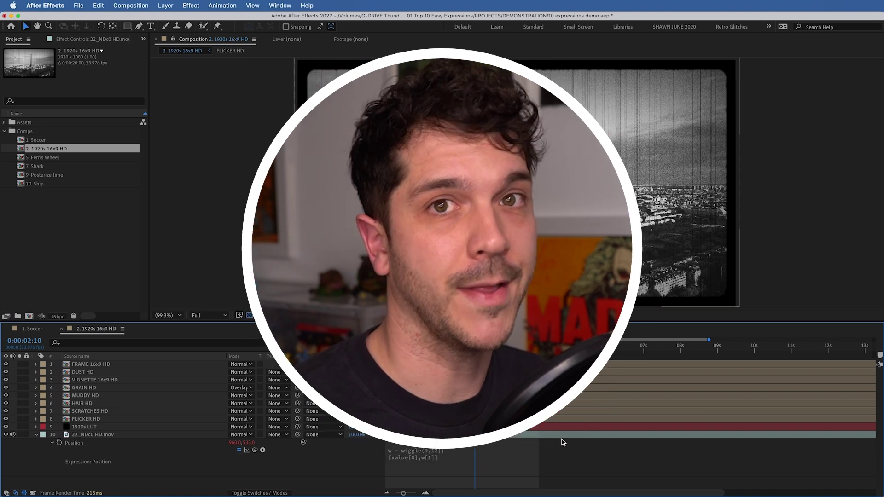
{"action": "key", "text": "Home"}
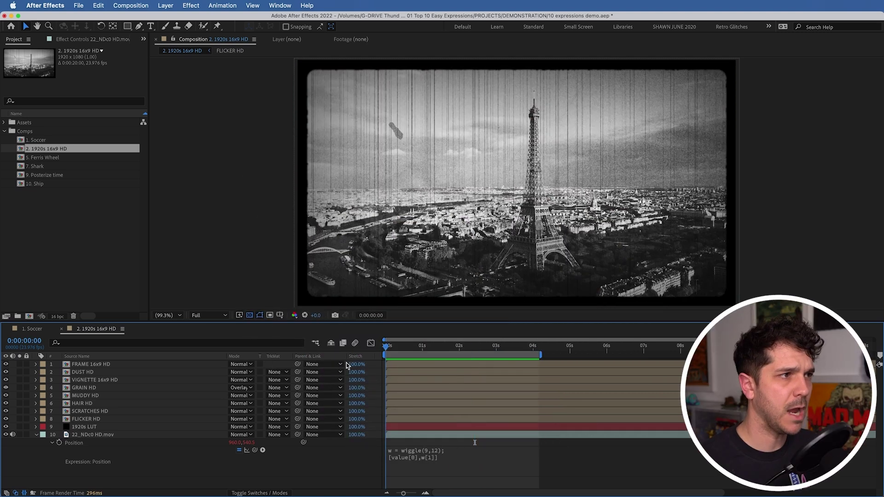
{"action": "key", "text": "space"}
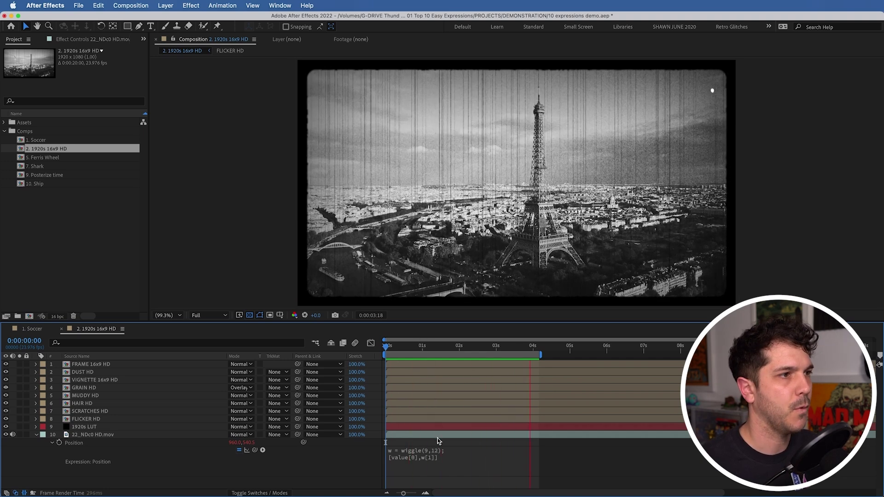
{"action": "left_click", "coordinate": [439, 434]}
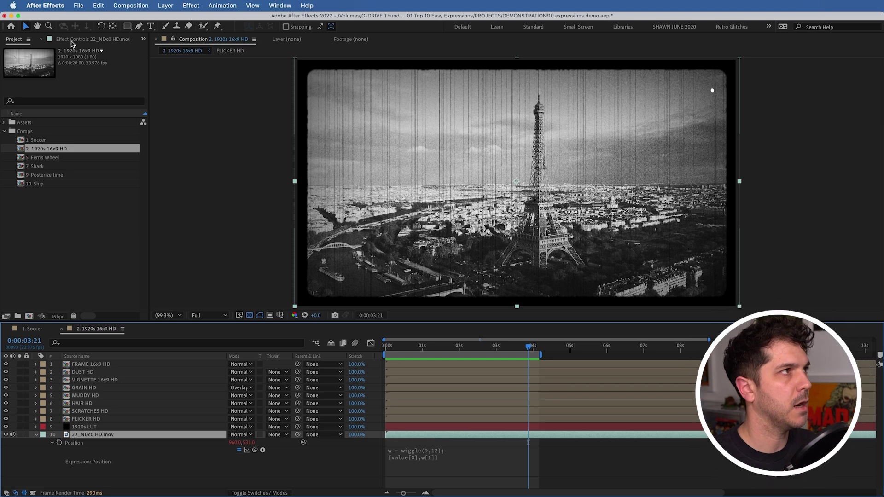
{"action": "key", "text": "F3"}
Step: Add a Slider Control to the footage and link the wiggle amount 12 to its Slider
{"action": "left_click", "coordinate": [186, 5]}
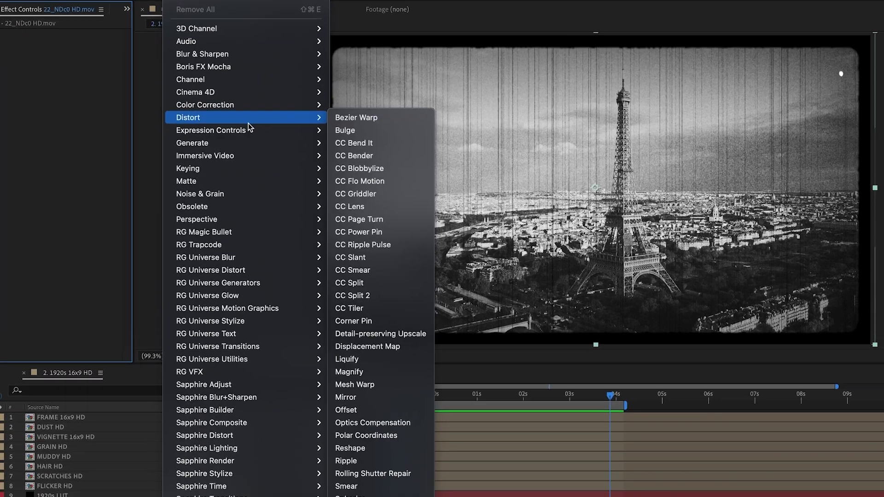
{"action": "mouse_move", "coordinate": [234, 135]}
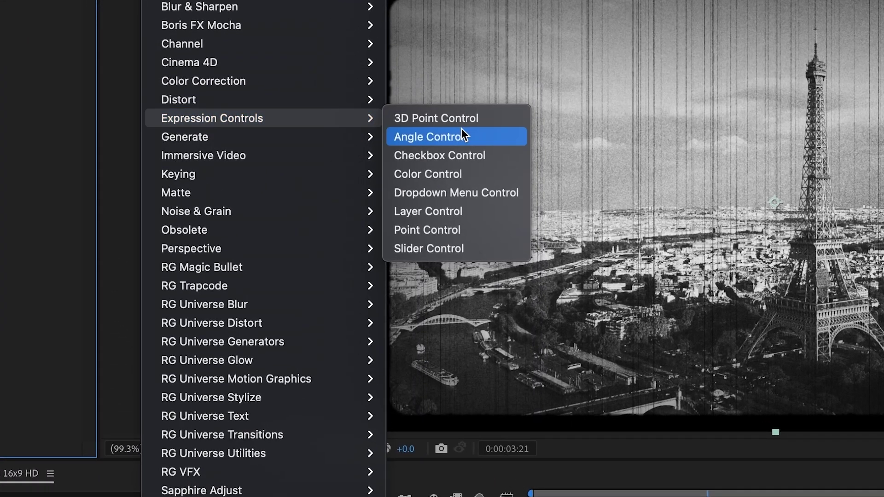
{"action": "left_click", "coordinate": [459, 247]}
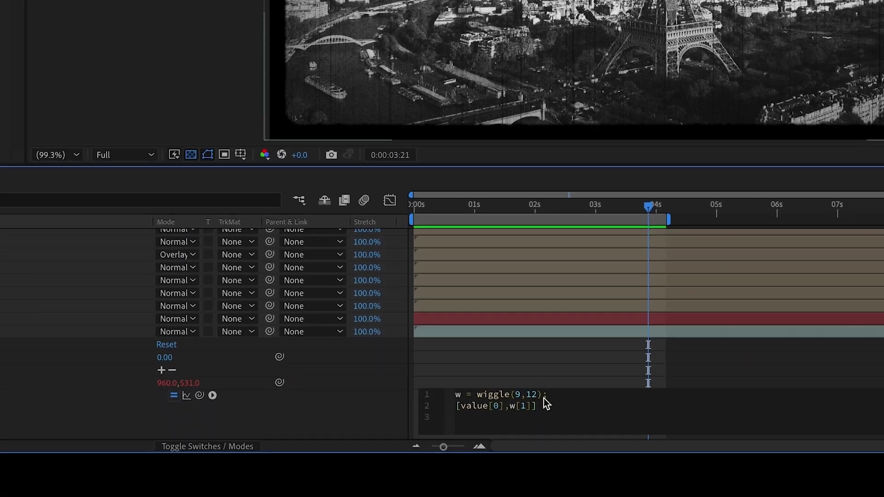
{"action": "double_click", "coordinate": [531, 395]}
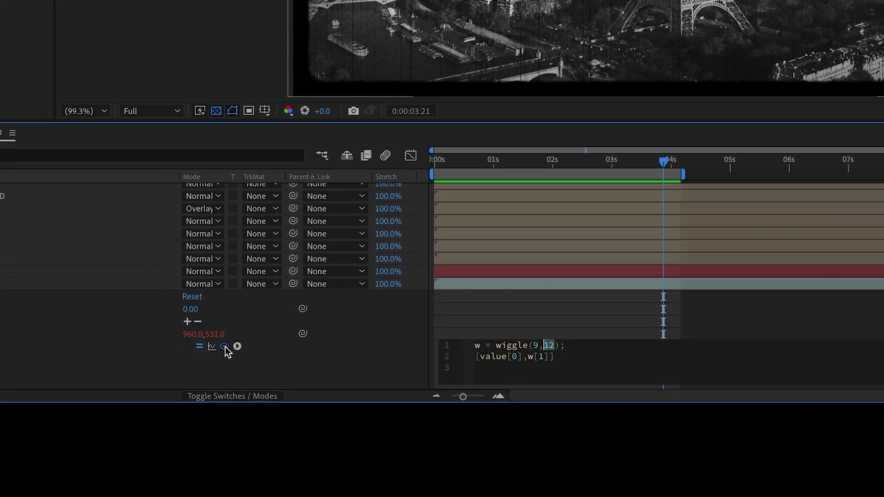
{"action": "left_click_drag", "start_coordinate": [182, 337], "coordinate": [0, 308]}
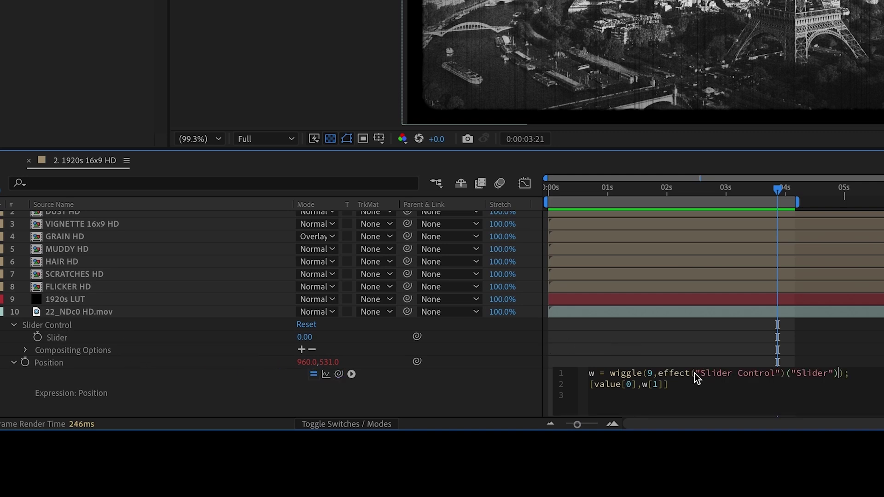
{"action": "left_click", "coordinate": [701, 339]}
Step: Keyframe the Slider from 50 down to 5 and preview the changing wiggle
{"action": "key", "text": "Home"}
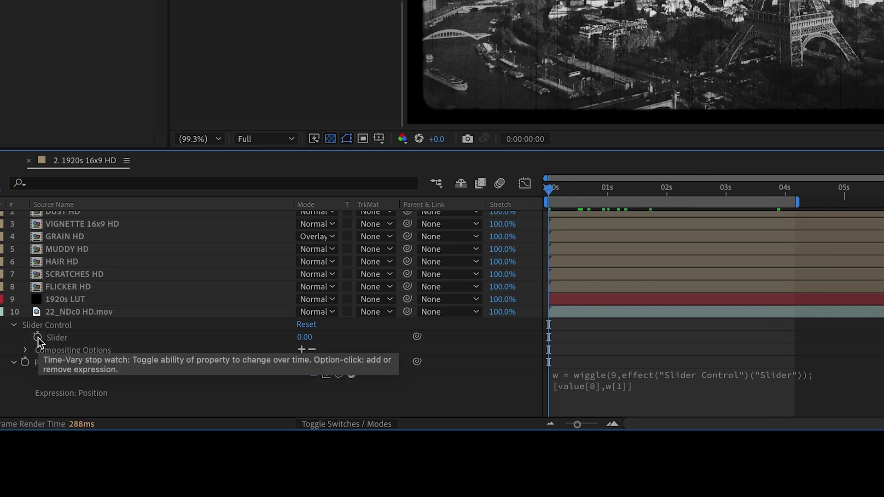
{"action": "left_click", "coordinate": [38, 337]}
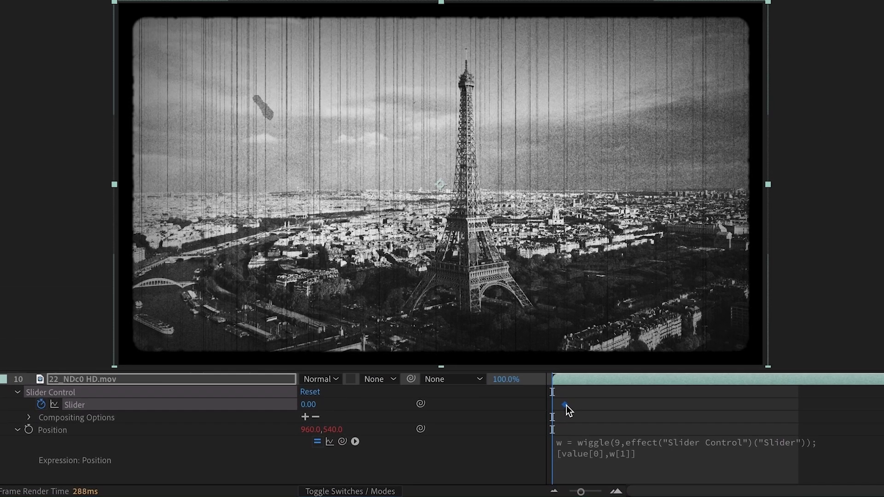
{"action": "type", "text": "30"}
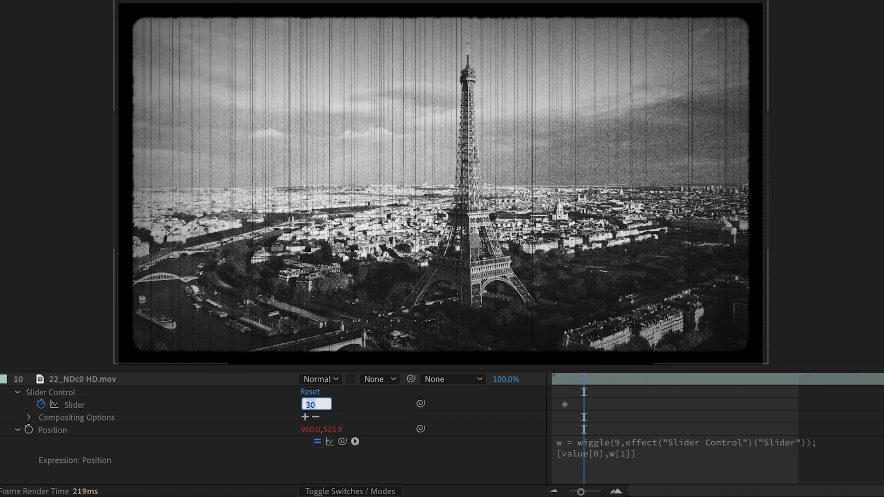
{"action": "type", "text": "0"}
{"action": "key", "text": "Return"}
{"action": "key", "text": "space"}
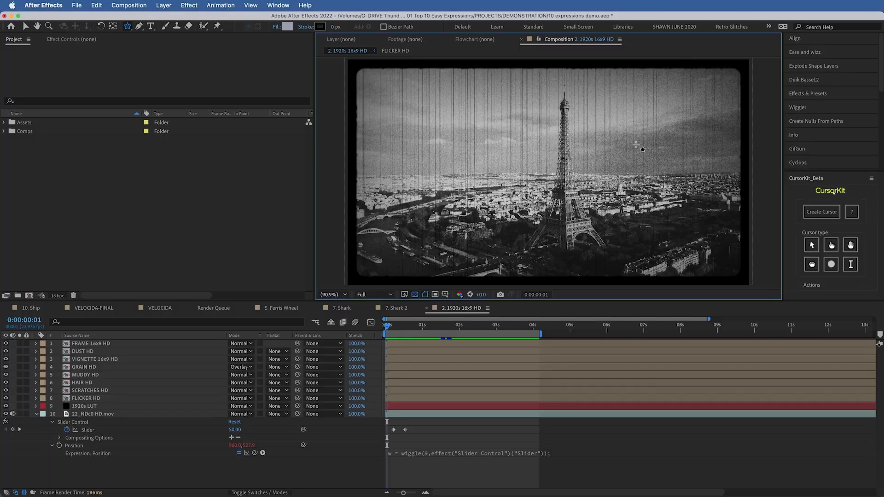
{"action": "left_click_drag", "start_coordinate": [636, 145], "coordinate": [669, 184]}
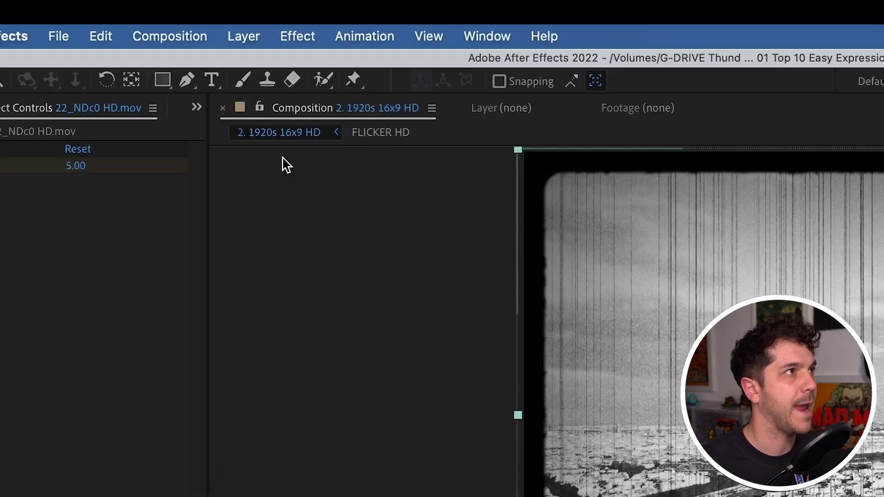
{"action": "left_click", "coordinate": [170, 36]}
Step: Convert the footage's Position expression to keyframes and preview the baked animation from the start
{"action": "mouse_move", "coordinate": [345, 265]}
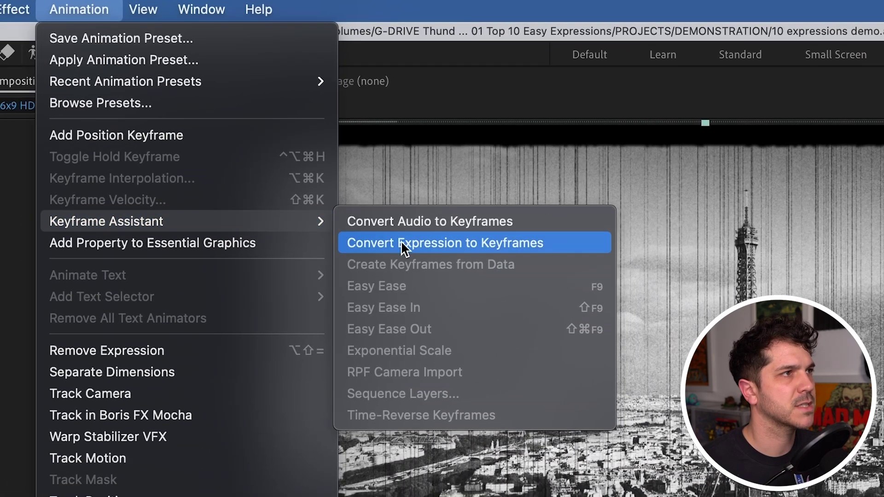
{"action": "left_click", "coordinate": [402, 248]}
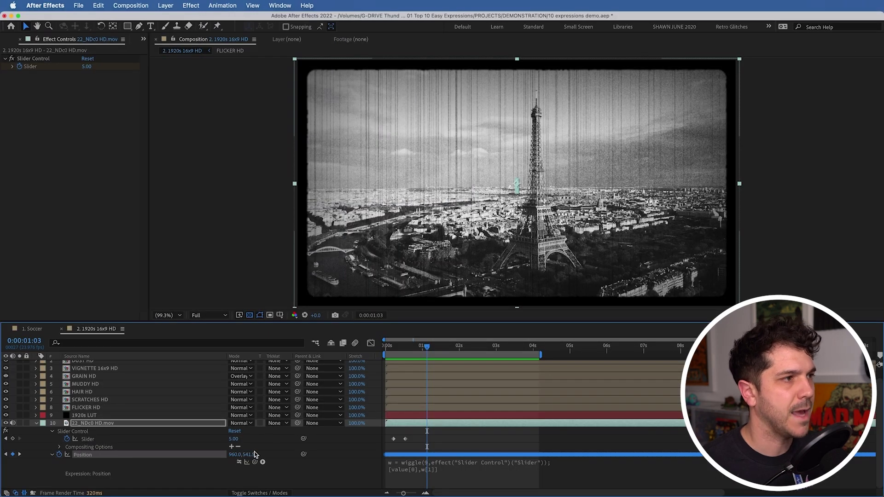
{"action": "key", "text": "Home"}
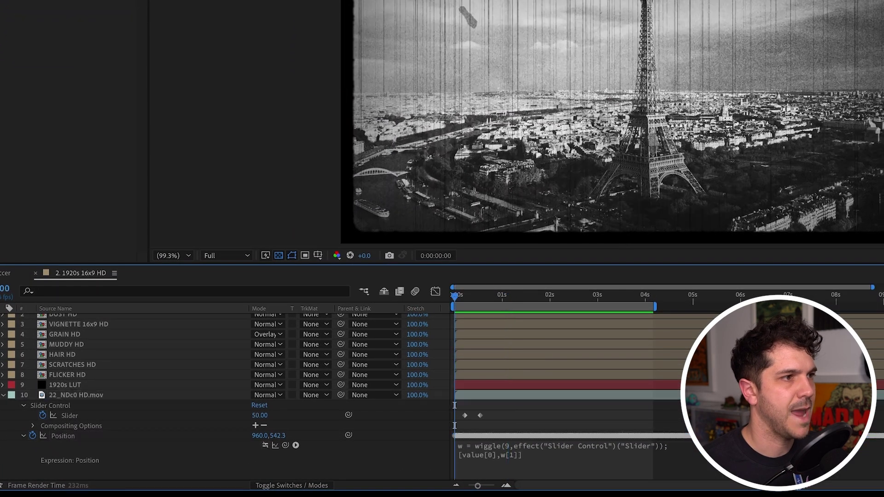
{"action": "key", "text": "space"}
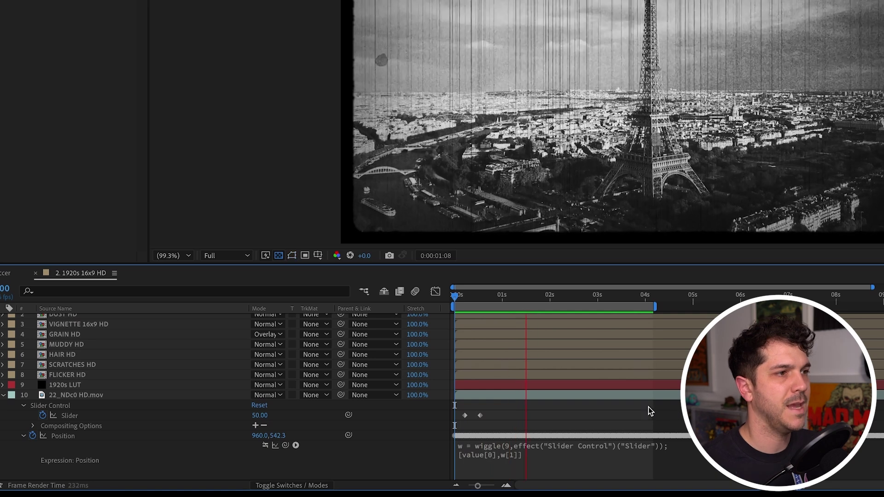
{"action": "key", "text": "space"}
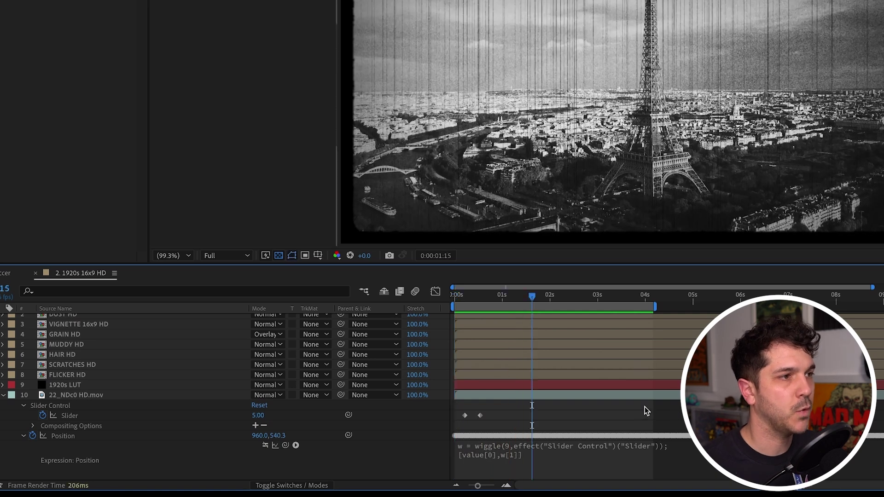
{"action": "left_click", "coordinate": [63, 436]}
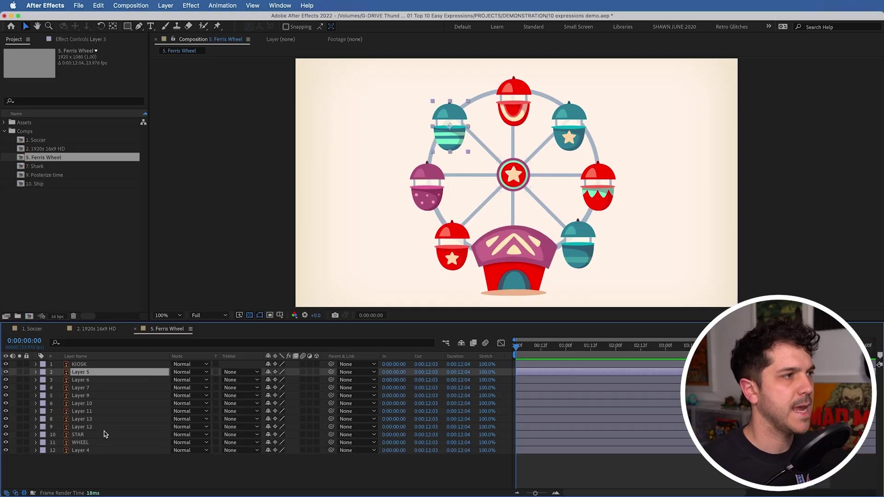
Step: Parent gondolas Layer 5–12 to WHEEL and keyframe its Rotation from 0x to 1x at 06:06
{"action": "left_click", "coordinate": [102, 429], "text": "shift"}
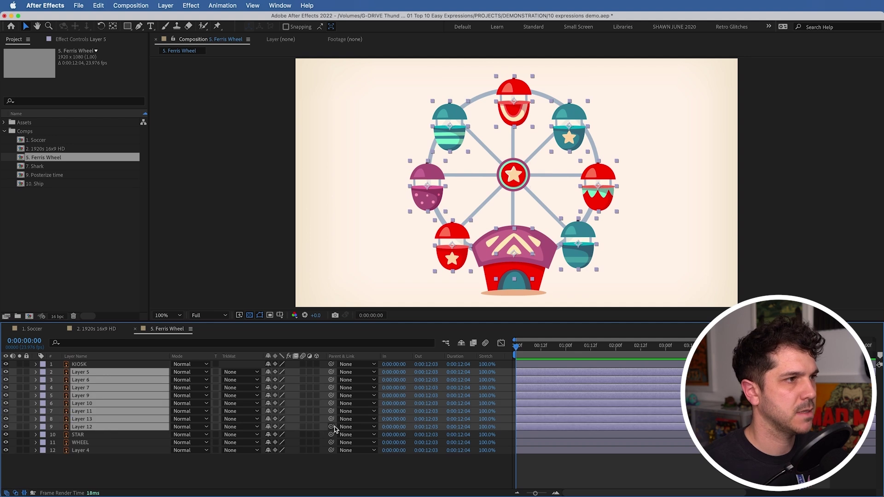
{"action": "left_click_drag", "start_coordinate": [125, 443], "coordinate": [126, 445]}
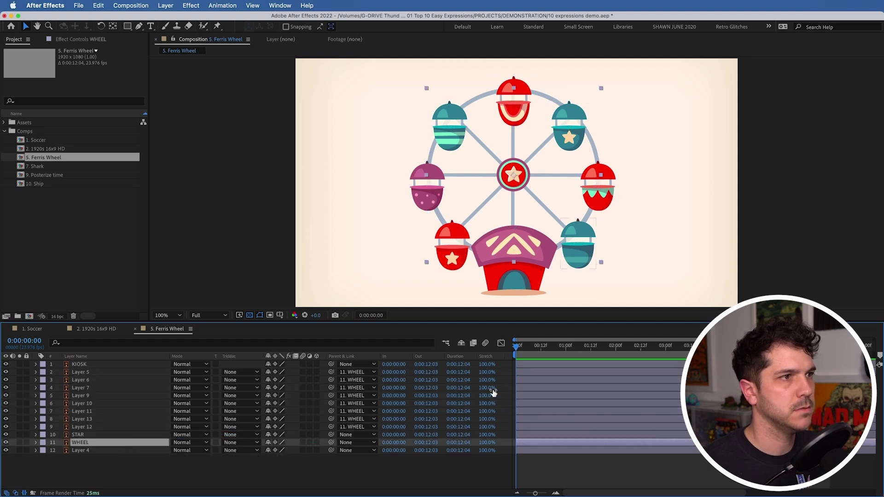
{"action": "key", "text": "r"}
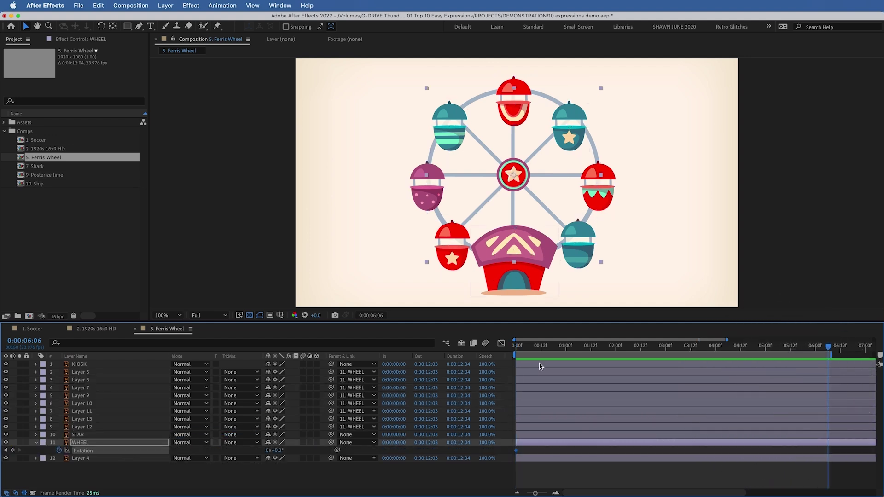
{"action": "left_click", "coordinate": [282, 469]}
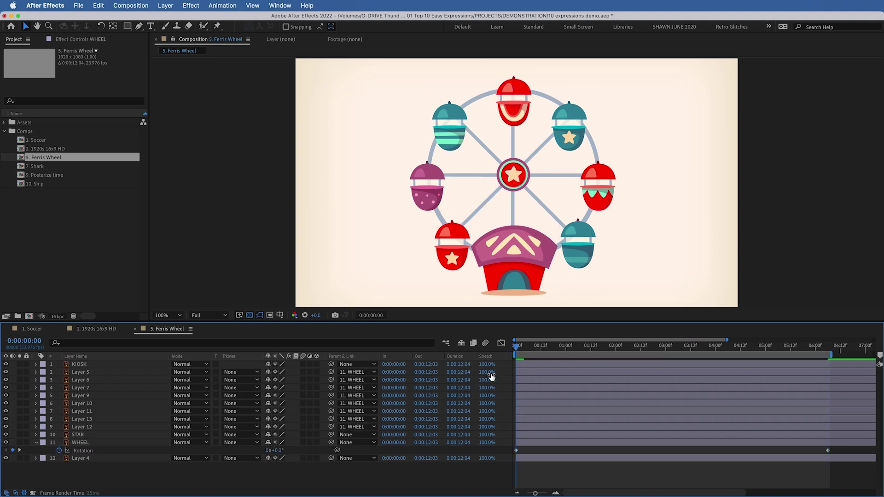
{"action": "key", "text": "space"}
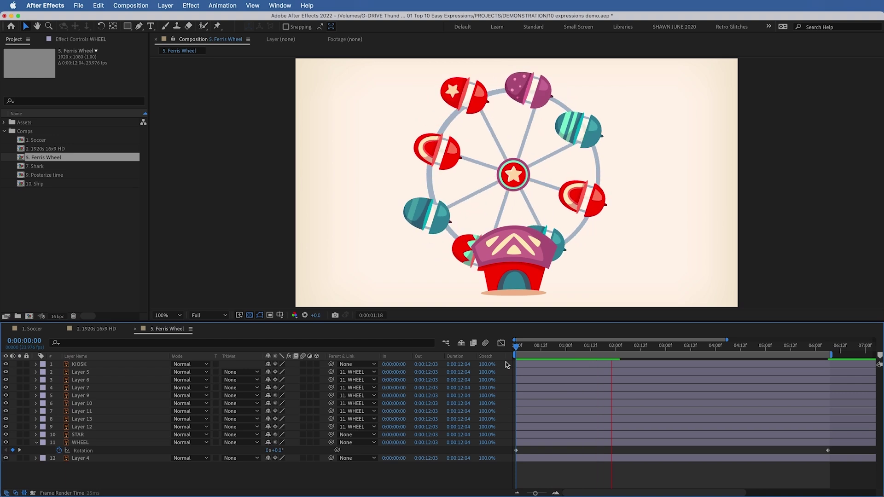
{"action": "left_click", "coordinate": [97, 372]}
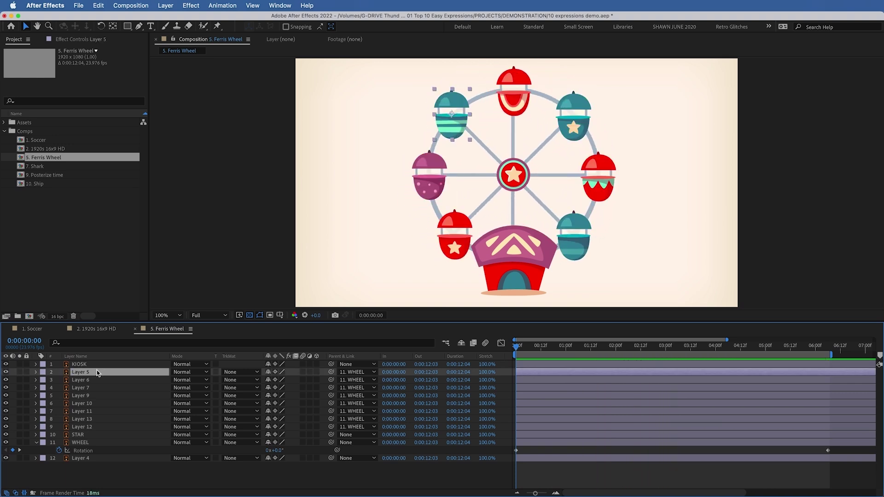
Step: Give Layer 5's Rotation the expression -parent.rotation
{"action": "key", "text": "r"}
{"action": "left_click", "coordinate": [58, 380], "text": "alt"}
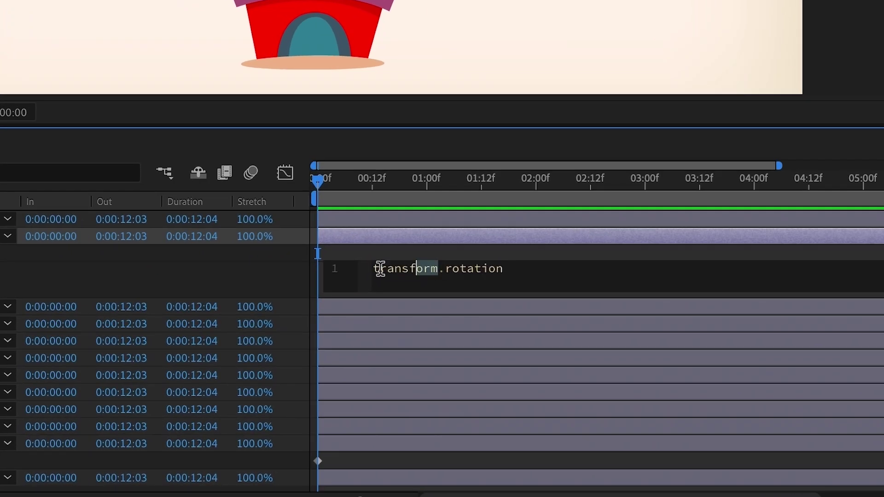
{"action": "left_click_drag", "start_coordinate": [380, 268], "coordinate": [373, 268]}
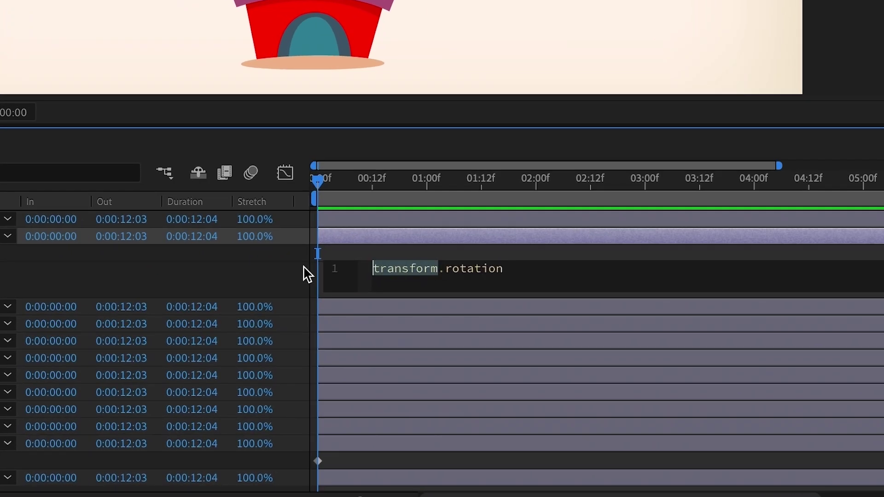
{"action": "type", "text": "-parent"}
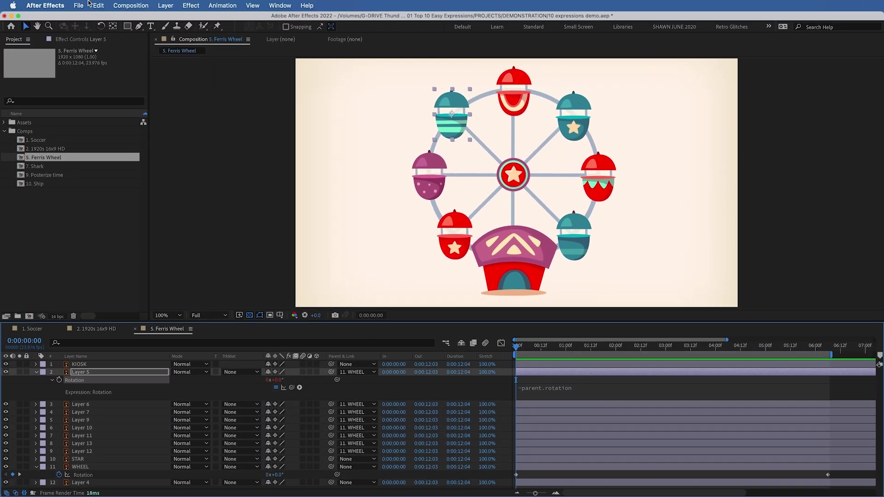
Step: Copy that expression only onto Layers 6–12 and preview the upright gondolas
{"action": "left_click", "coordinate": [95, 5]}
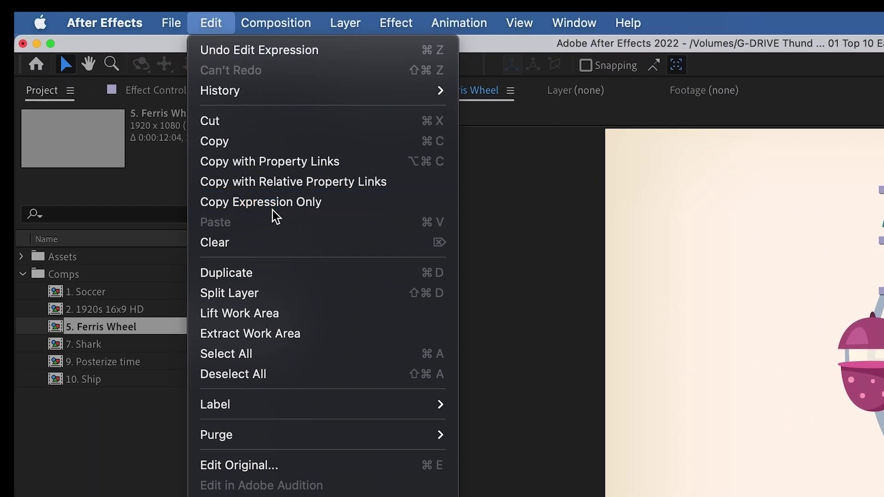
{"action": "left_click", "coordinate": [122, 104]}
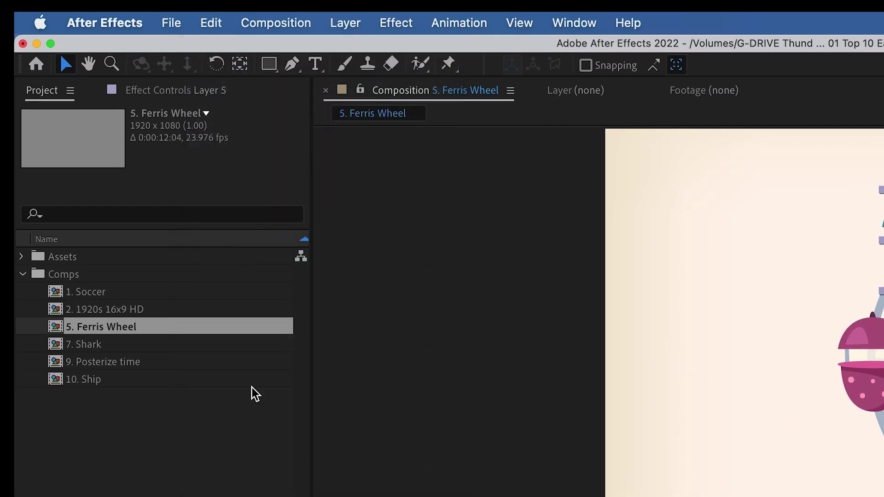
{"action": "left_click", "coordinate": [267, 248]}
{"action": "left_click", "coordinate": [269, 341], "text": "shift"}
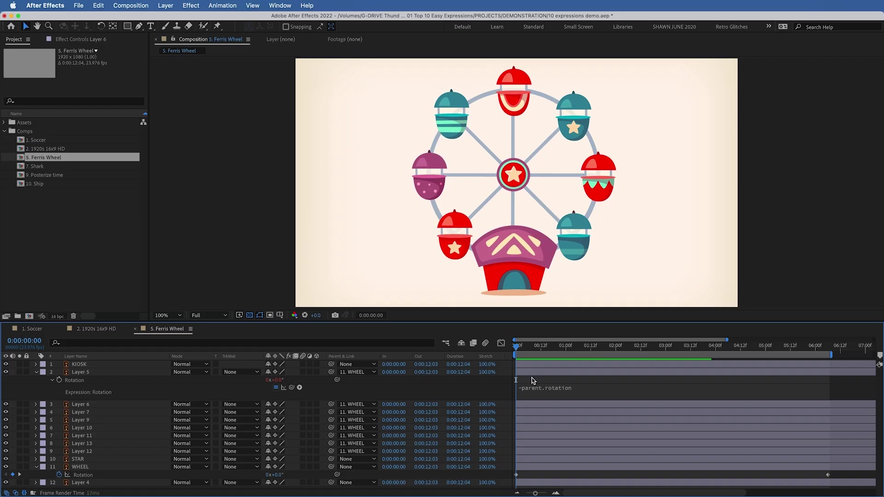
{"action": "key", "text": "space"}
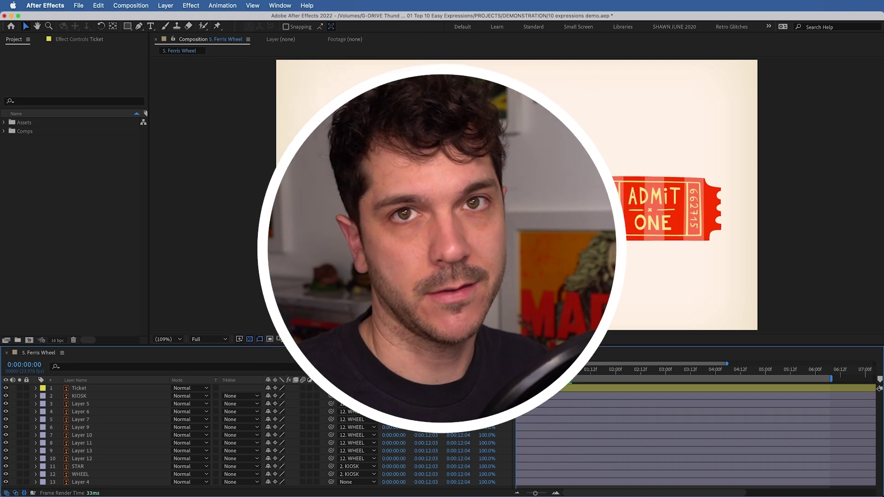
Step: Parent the Ticket layer to 12. WHEEL and preview the result
{"action": "left_click_drag", "start_coordinate": [113, 452], "coordinate": [88, 475]}
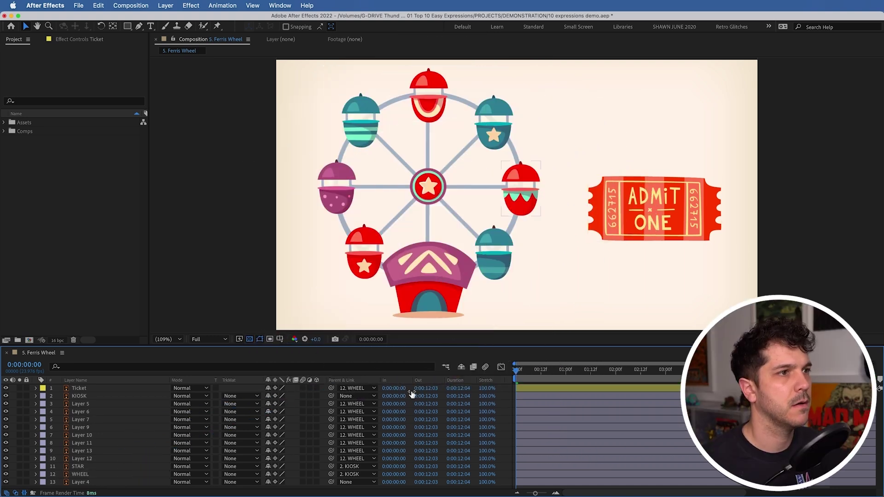
{"action": "mouse_move", "coordinate": [517, 370]}
{"action": "left_mouse_down"}
{"action": "mouse_move", "coordinate": [645, 370]}
{"action": "mouse_move", "coordinate": [514, 372]}
{"action": "left_mouse_up"}
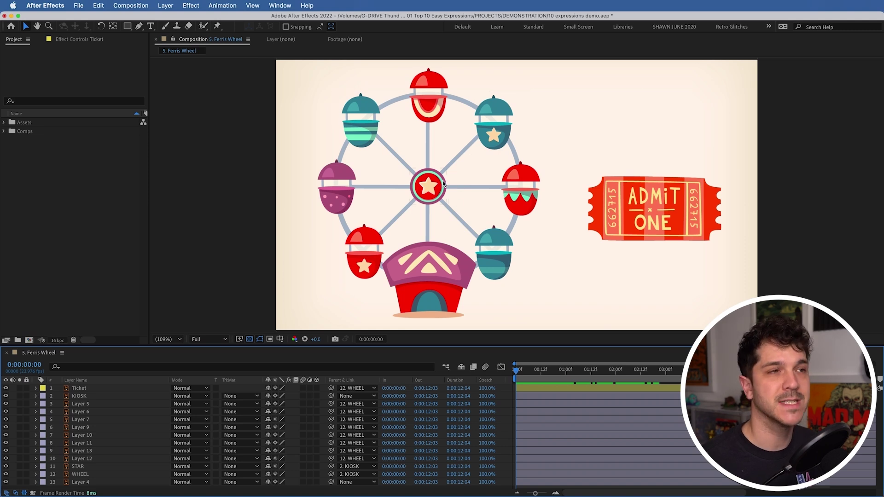
{"action": "key", "text": "space"}
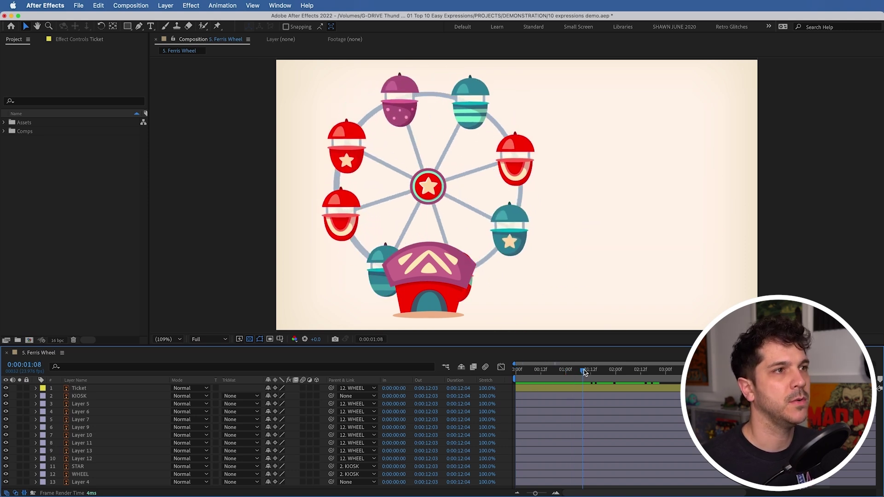
{"action": "key", "text": "space"}
Step: Set Ticket's parent back to None, link its Rotation to WHEEL's Rotation by expression, and preview
{"action": "left_click", "coordinate": [357, 389]}
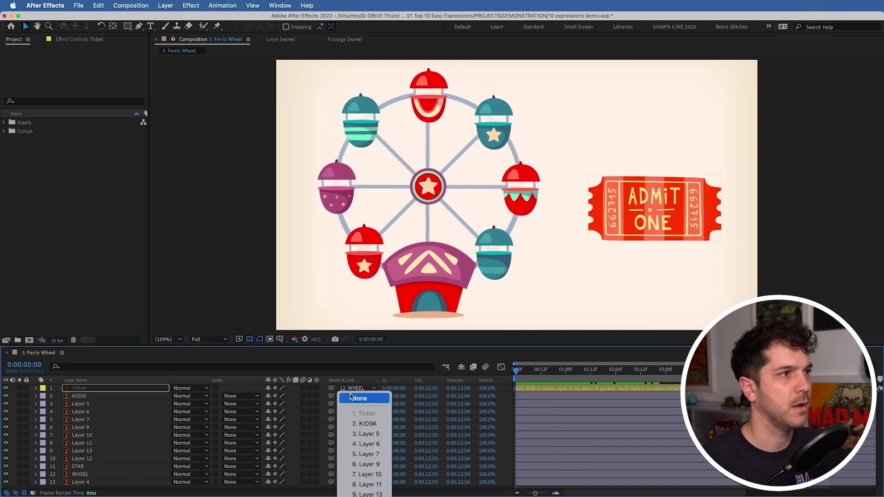
{"action": "left_click", "coordinate": [354, 395]}
{"action": "left_click", "coordinate": [487, 389]}
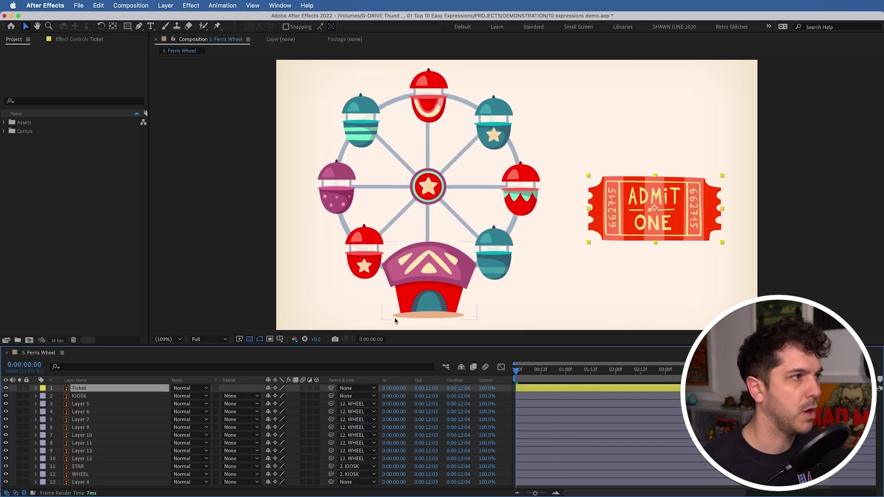
{"action": "key", "text": "r"}
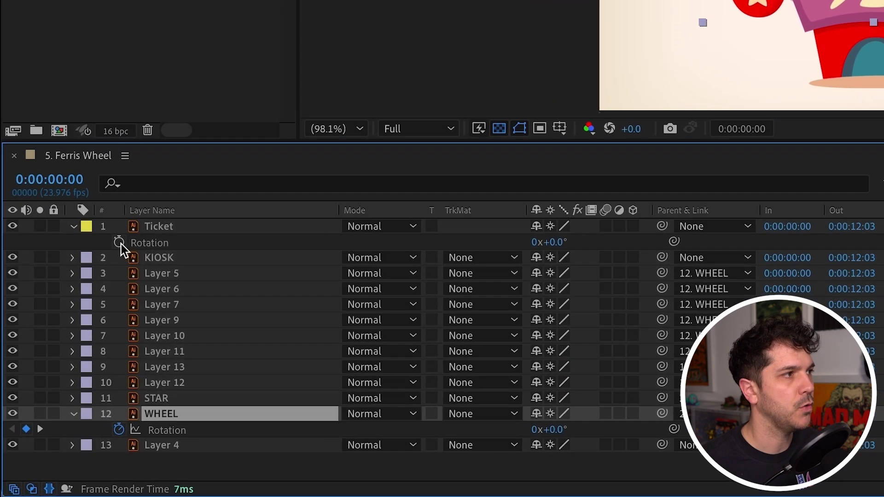
{"action": "left_click", "coordinate": [58, 370], "text": "alt"}
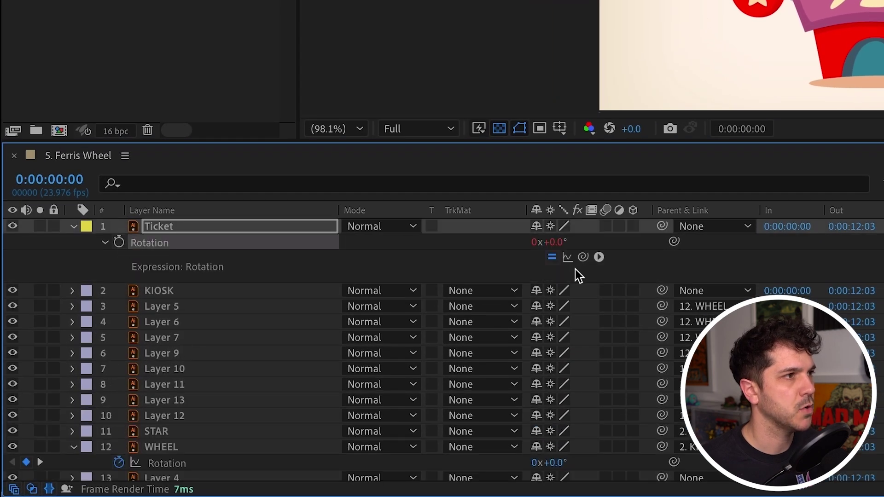
{"action": "left_click_drag", "start_coordinate": [583, 257], "coordinate": [239, 462]}
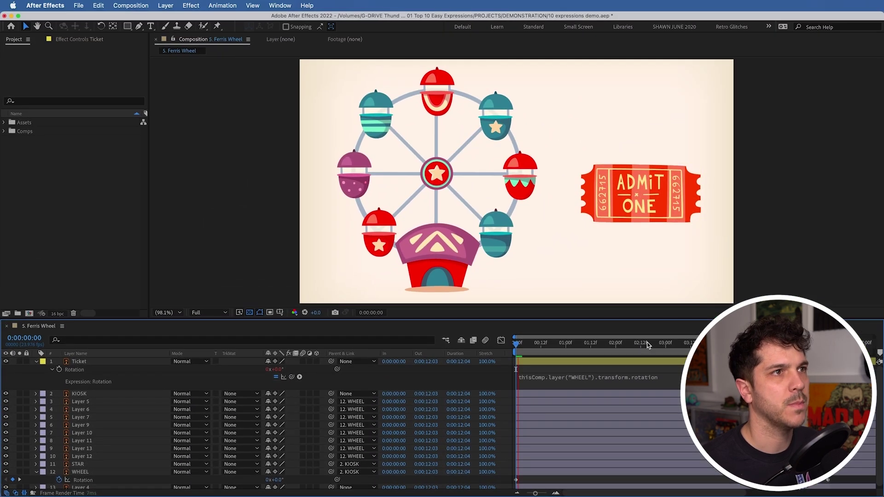
{"action": "key", "text": "space"}
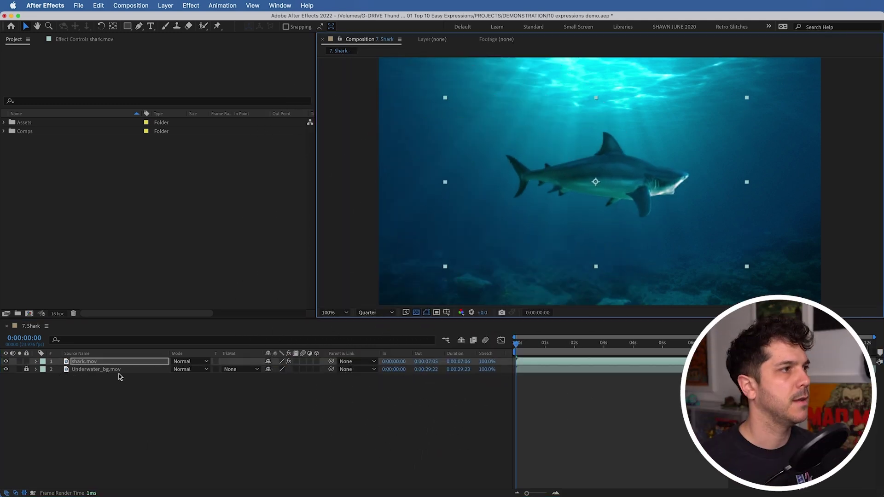
Step: Spin the shark with a time*300 Rotation expression and preview the result
{"action": "key", "text": "r"}
{"action": "left_click", "coordinate": [59, 369], "text": "alt"}
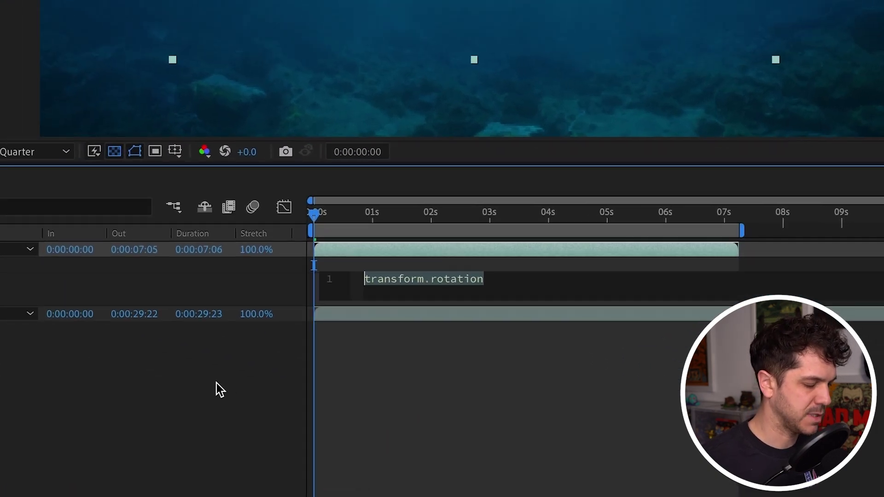
{"action": "type", "text": "time"}
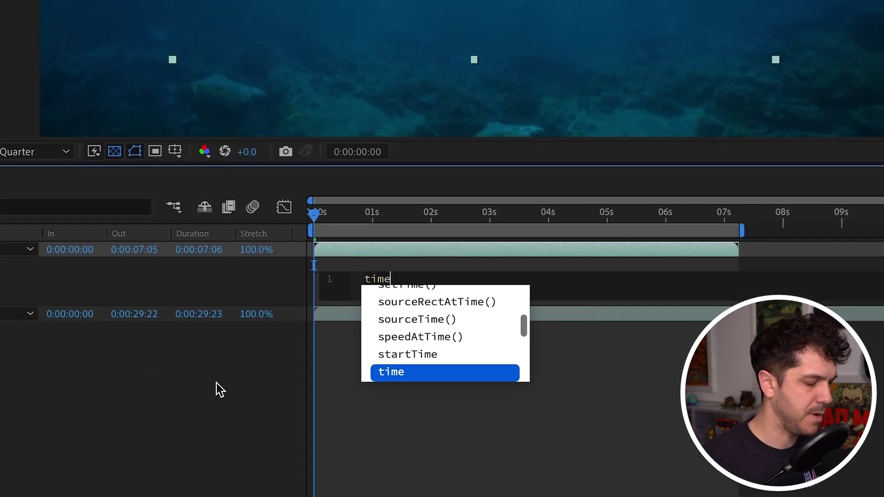
{"action": "type", "text": "*"}
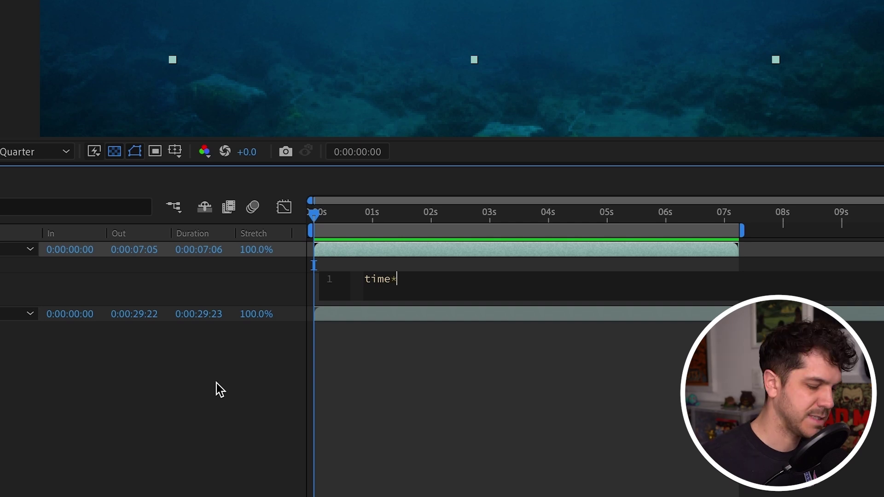
{"action": "type", "text": "300"}
{"action": "left_click", "coordinate": [217, 383]}
{"action": "key", "text": "space"}
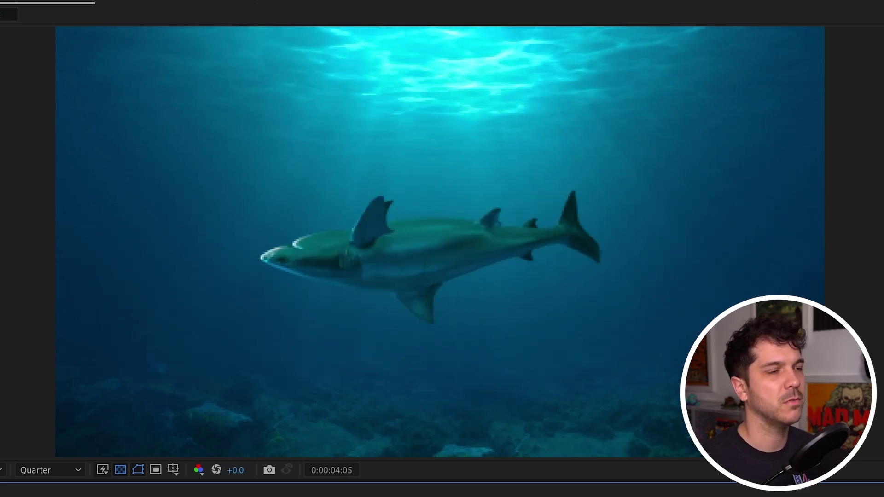
Step: Delete the time*300 expression from the shark's Rotation again
{"action": "left_click", "coordinate": [554, 377]}
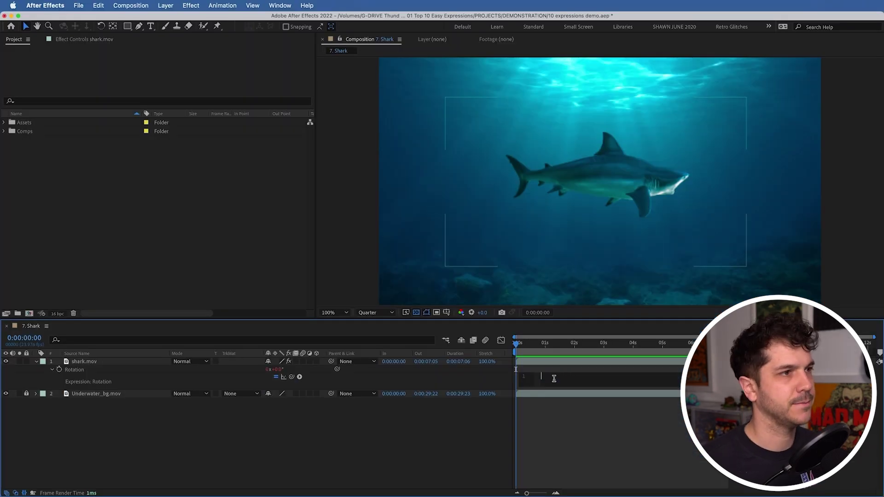
{"action": "key", "text": "Return"}
{"action": "key", "text": "p"}
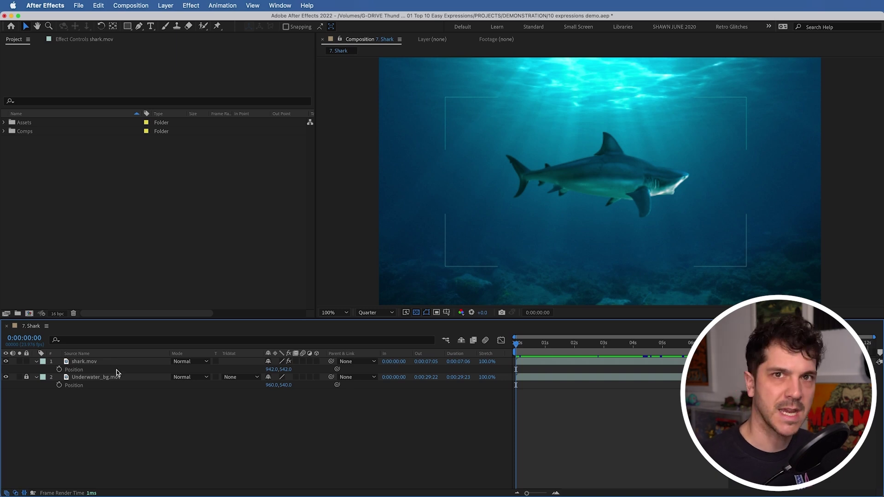
Step: Add a time*60 expression to the shark's Position, which triggers a dimension error
{"action": "left_click", "coordinate": [97, 370]}
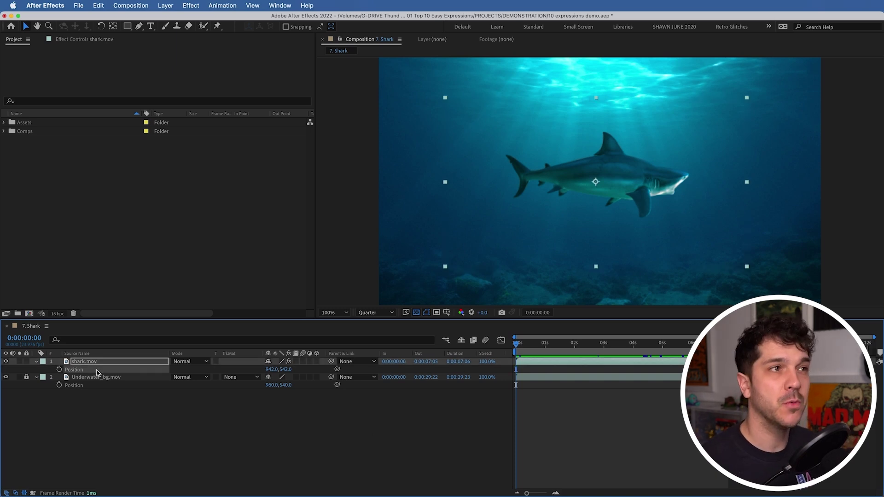
{"action": "left_click", "coordinate": [59, 370], "text": "alt"}
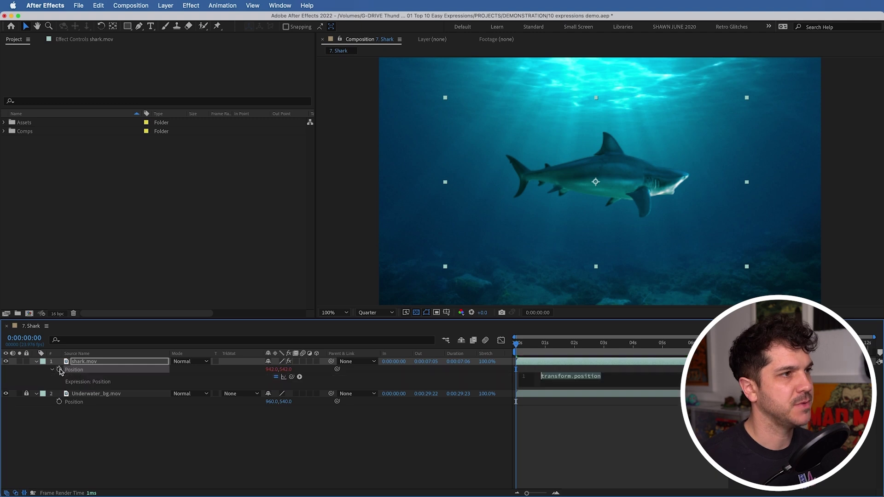
{"action": "type", "text": "time*"}
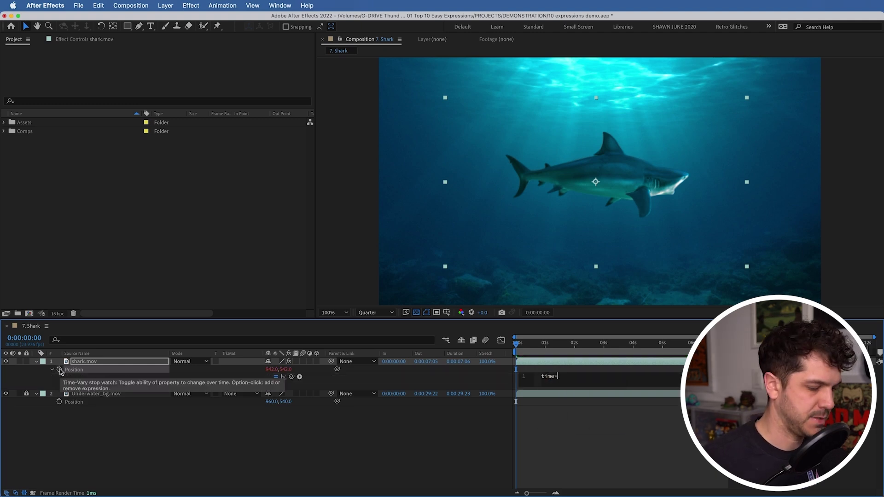
{"action": "left_click", "coordinate": [303, 446]}
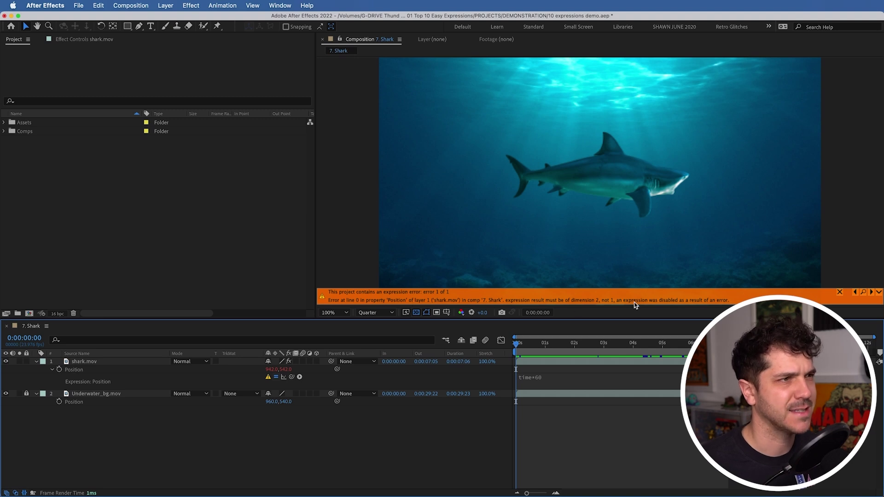
Step: Remove the failing Position expression and bring up the Position property's context menu
{"action": "left_click", "coordinate": [548, 377]}
{"action": "key", "text": "ctrl+z"}
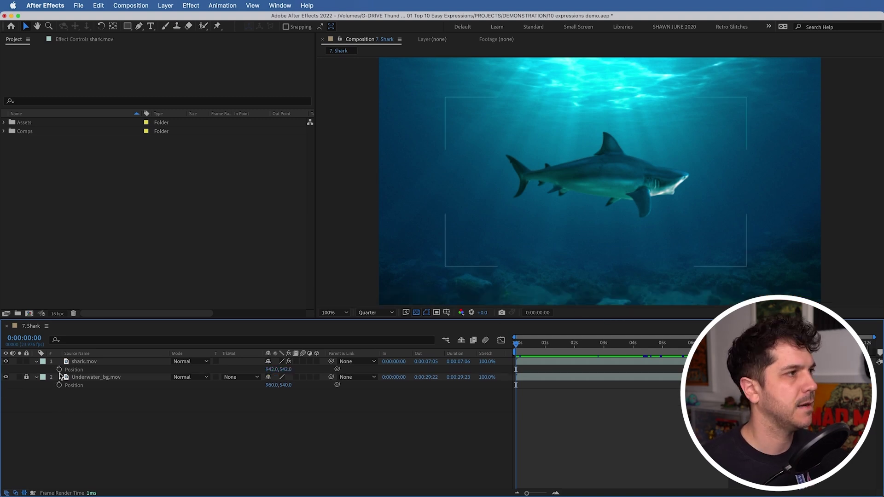
{"action": "right_click", "coordinate": [81, 370]}
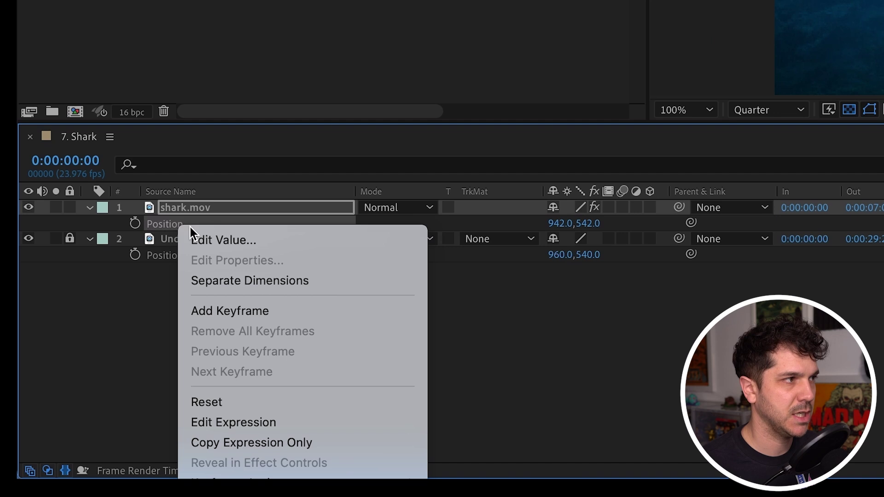
Step: Separate the shark's Position into X and Y, drive X Position with time*250, and preview the swim
{"action": "left_click", "coordinate": [236, 280]}
{"action": "left_click", "coordinate": [211, 305]}
{"action": "left_click", "coordinate": [580, 240]}
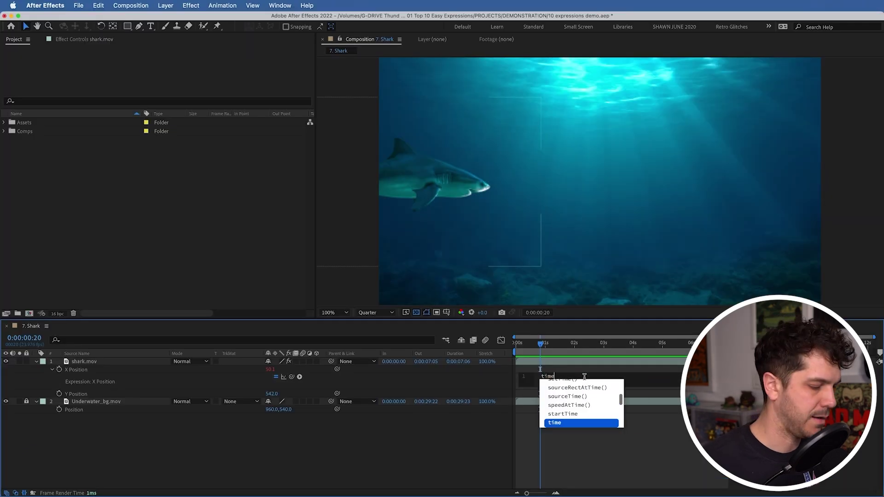
{"action": "type", "text": "*"}
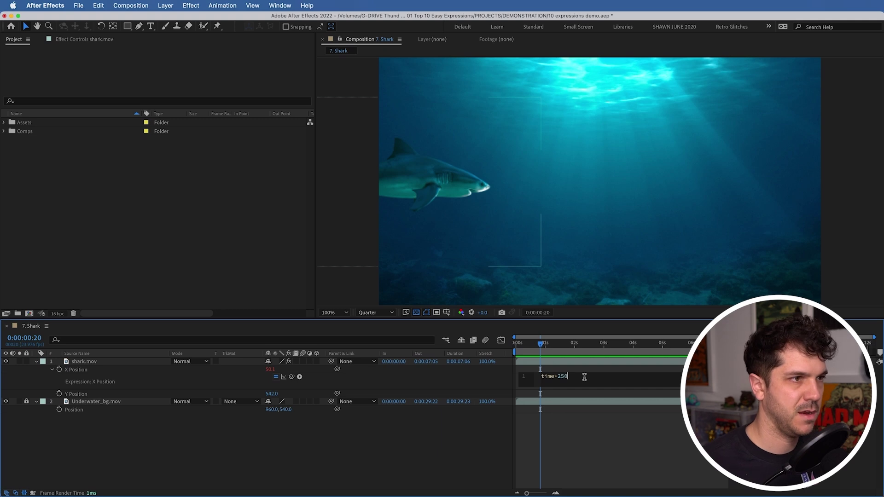
{"action": "left_click", "coordinate": [555, 386]}
{"action": "key", "text": "space"}
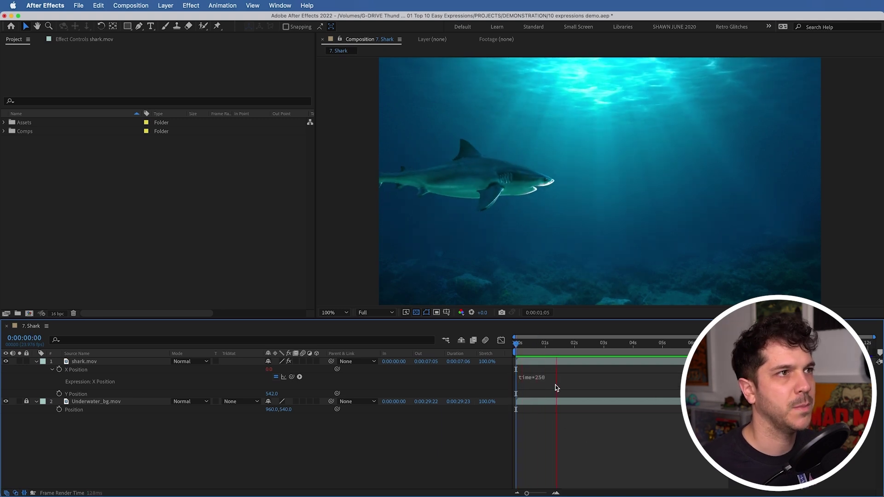
{"action": "key", "text": "space"}
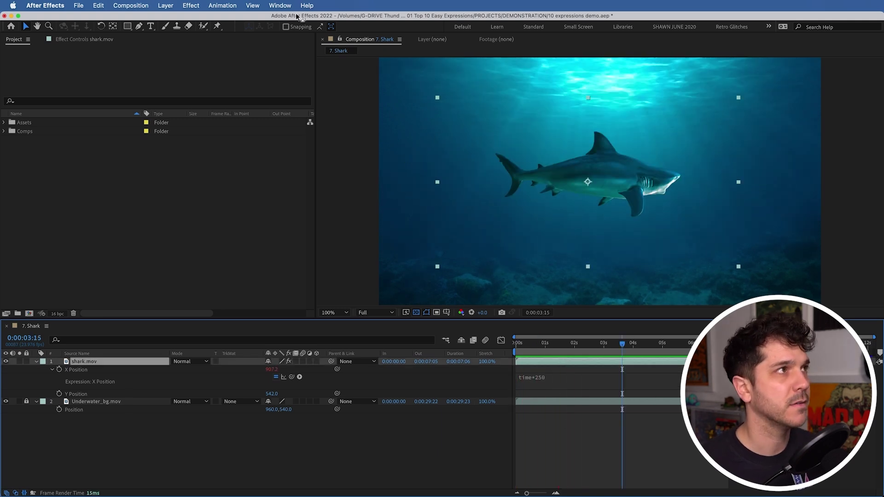
Step: Apply Distort > Turbulent Displace to the shark with Amount 10 and Size 39
{"action": "left_click", "coordinate": [190, 2]}
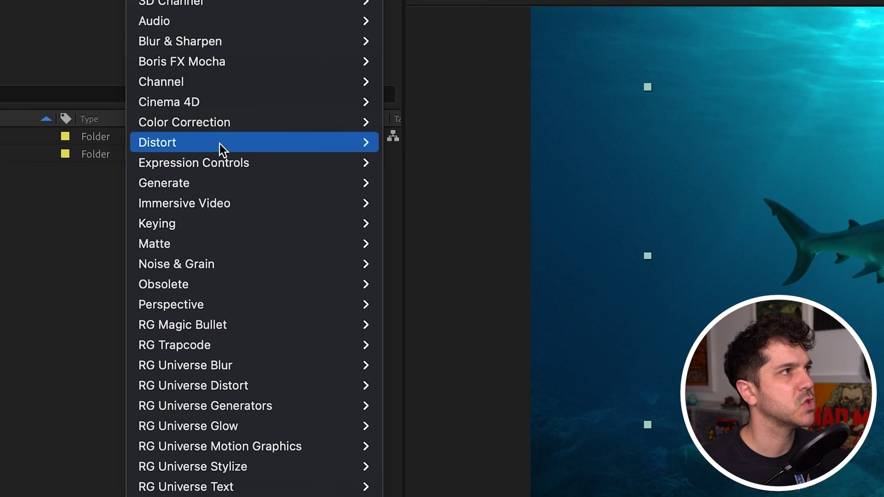
{"action": "mouse_move", "coordinate": [223, 129]}
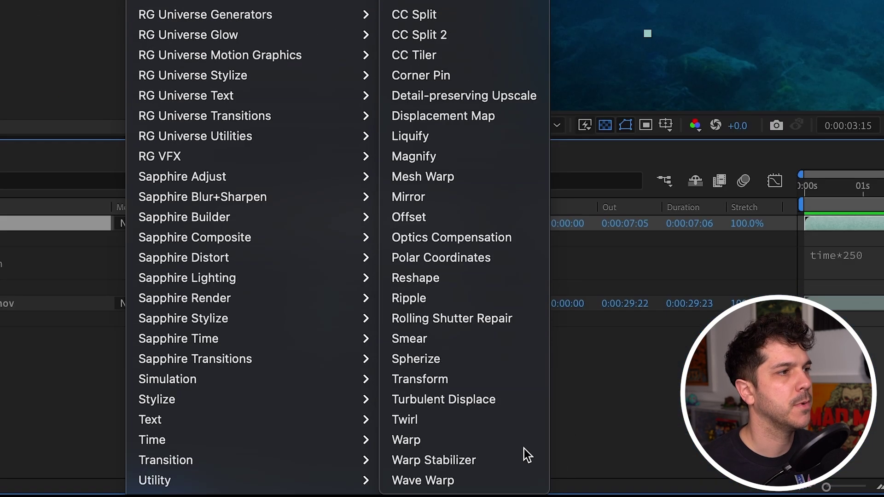
{"action": "left_click", "coordinate": [487, 399]}
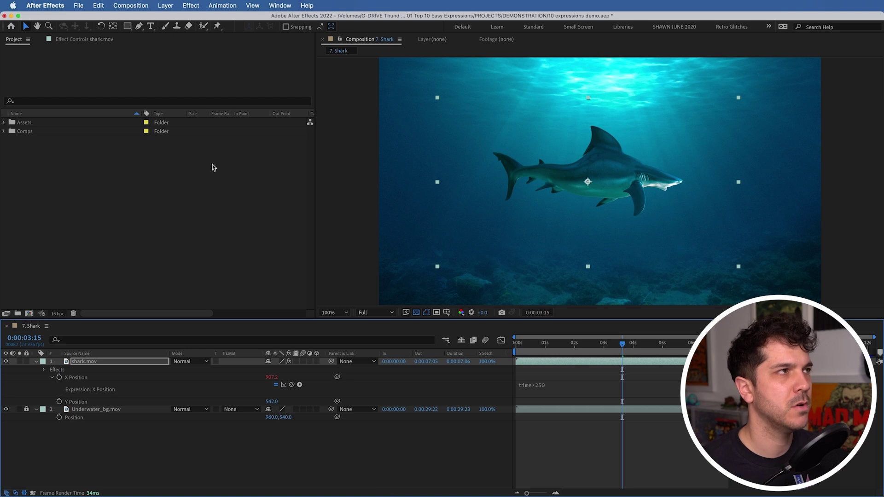
{"action": "scroll", "coordinate": [221, 197], "scroll_direction": "down", "scroll_amount": 2}
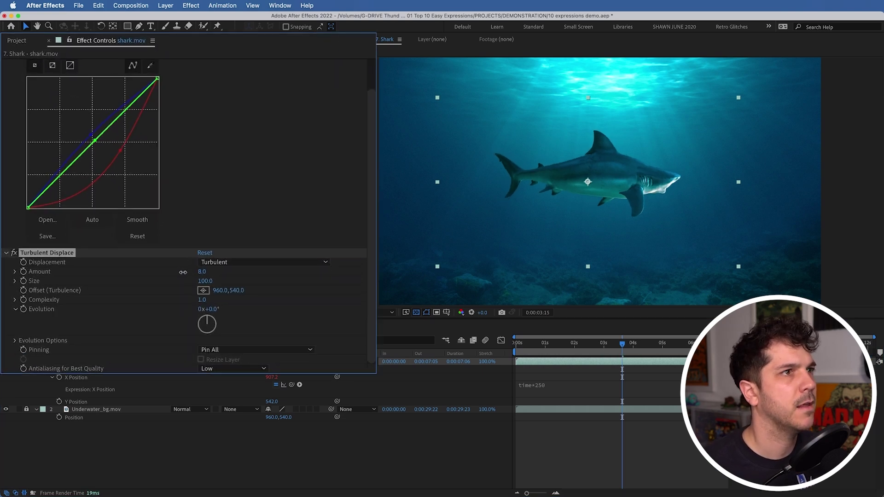
{"action": "left_click_drag", "start_coordinate": [170, 233], "coordinate": [151, 233]}
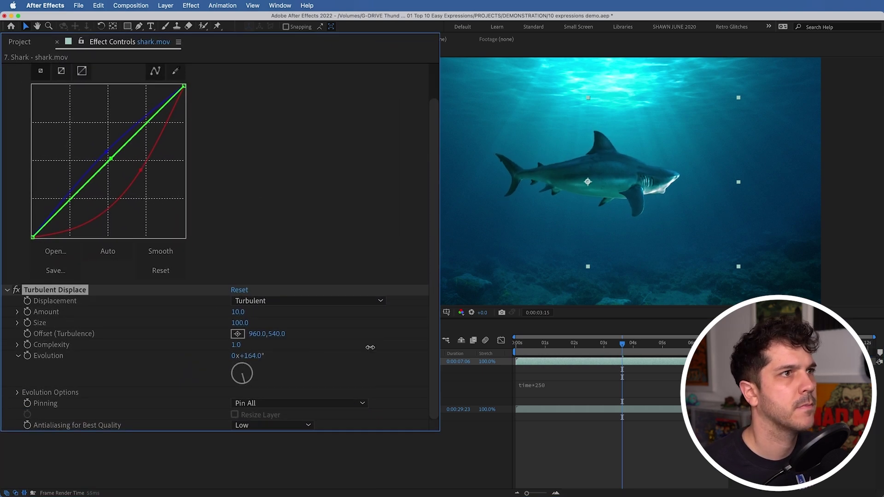
{"action": "left_click_drag", "start_coordinate": [222, 325], "coordinate": [208, 326]}
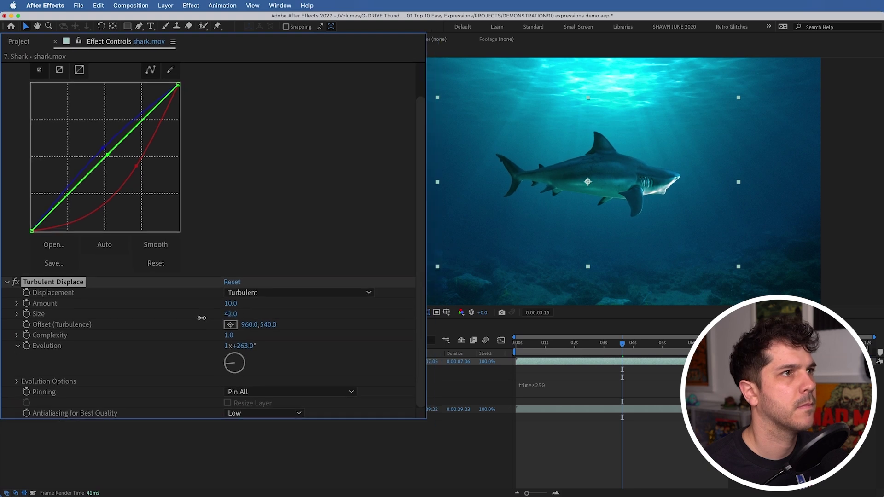
Step: Show the Turbulent Displace settings on the layer and preview the rippling shark from the start
{"action": "left_click", "coordinate": [51, 378]}
{"action": "key", "text": "Home"}
{"action": "key", "text": "space"}
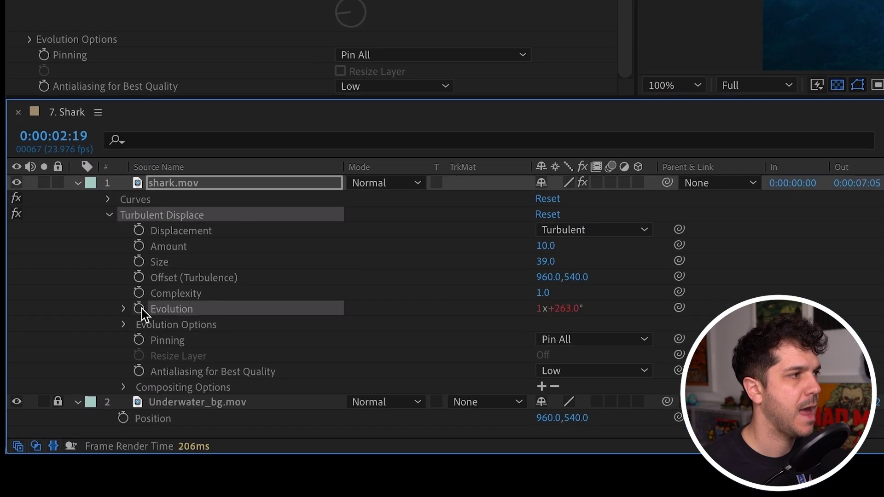
Step: Drive the Turbulent Displace Evolution with a time*300 expression, then scrub and play to check the distortion
{"action": "left_click", "coordinate": [140, 308], "text": "alt"}
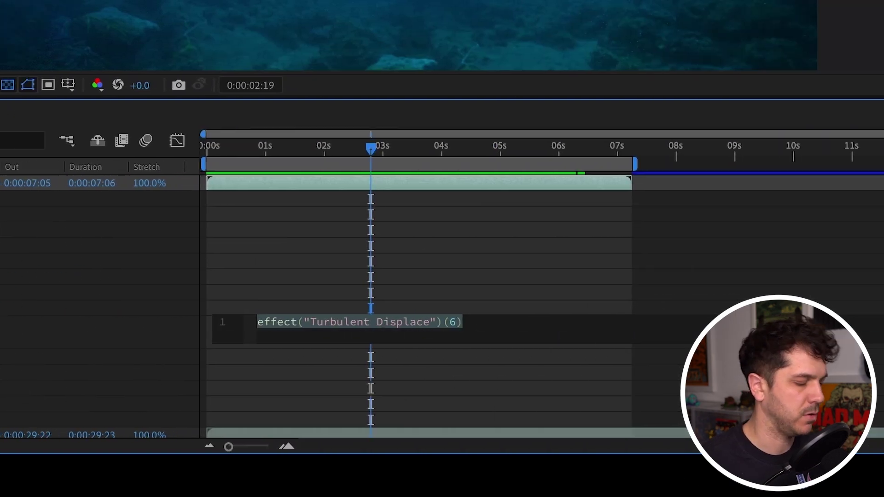
{"action": "type", "text": "time*"}
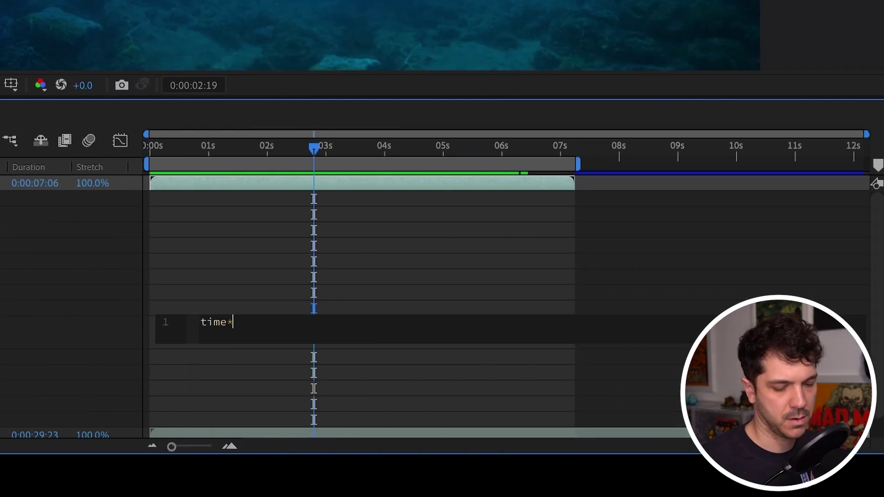
{"action": "left_click_drag", "start_coordinate": [313, 155], "coordinate": [263, 155]}
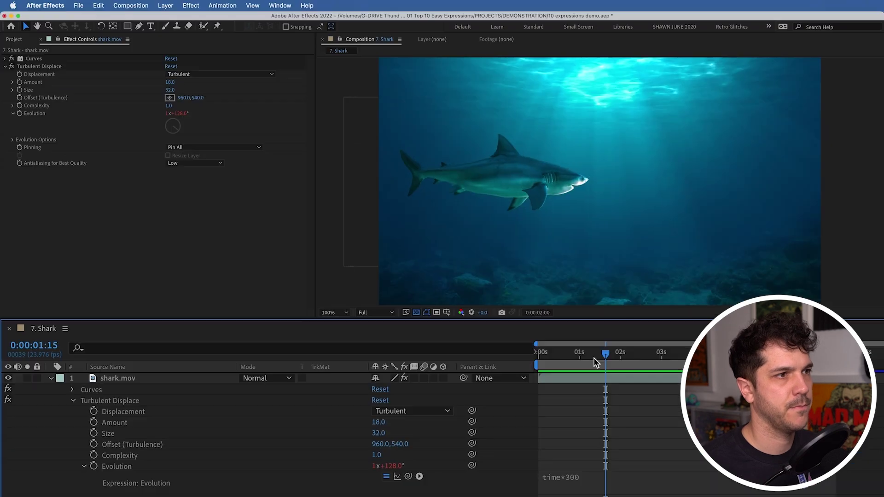
{"action": "left_click_drag", "start_coordinate": [618, 359], "coordinate": [696, 361]}
{"action": "key", "text": "space"}
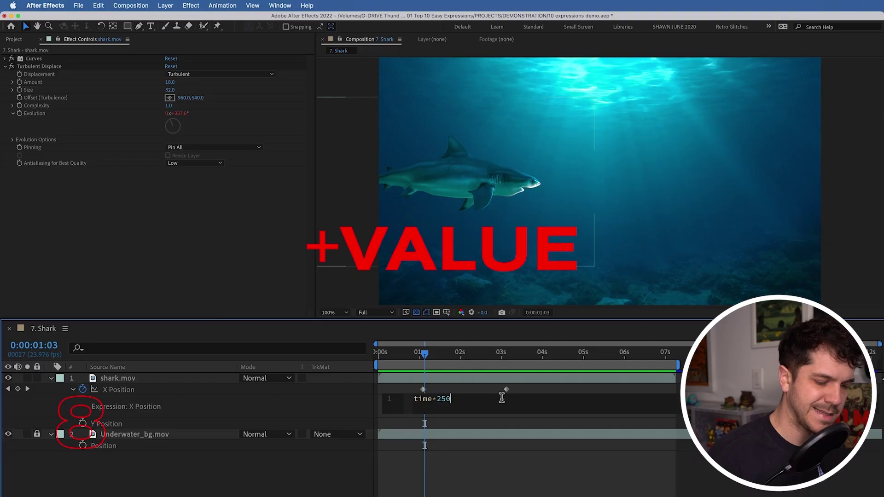
Step: Extend the X Position expression to time*250+value and preview the shark swimming
{"action": "type", "text": "+va"}
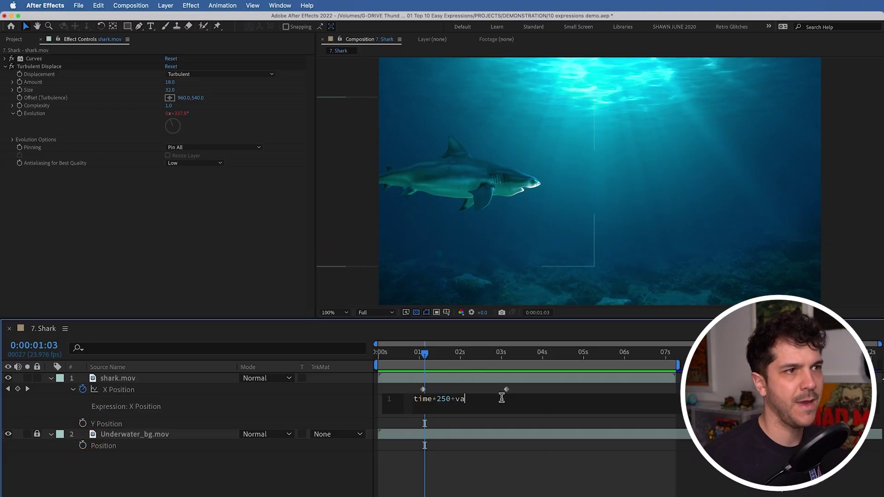
{"action": "type", "text": "lue"}
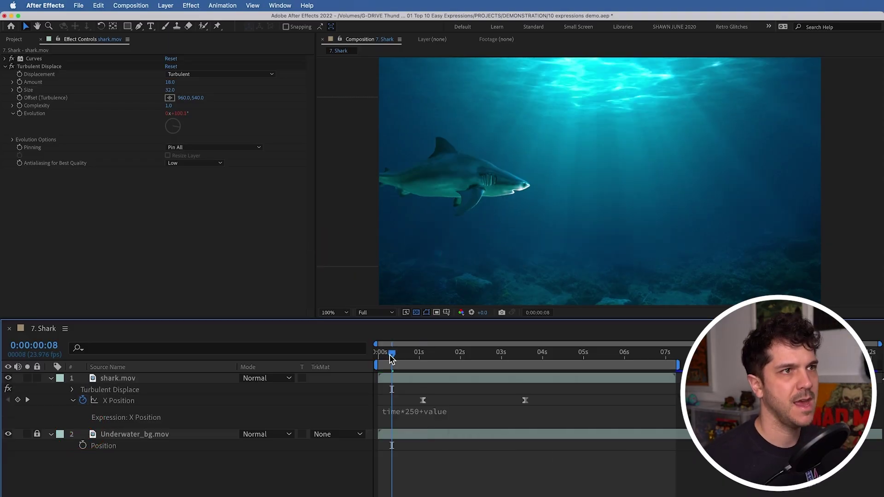
{"action": "key", "text": "space"}
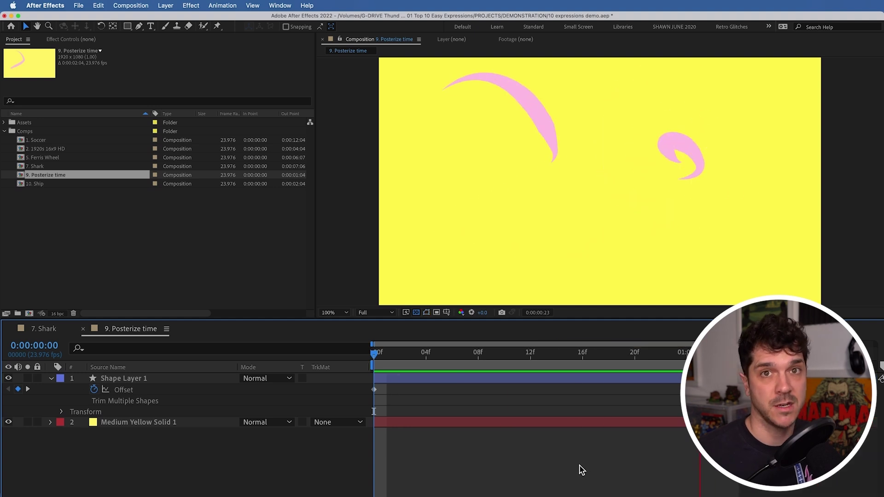
Step: Give the Trim Paths Offset the expression posterizeTime(12); value; and commit it
{"action": "key", "text": ";"}
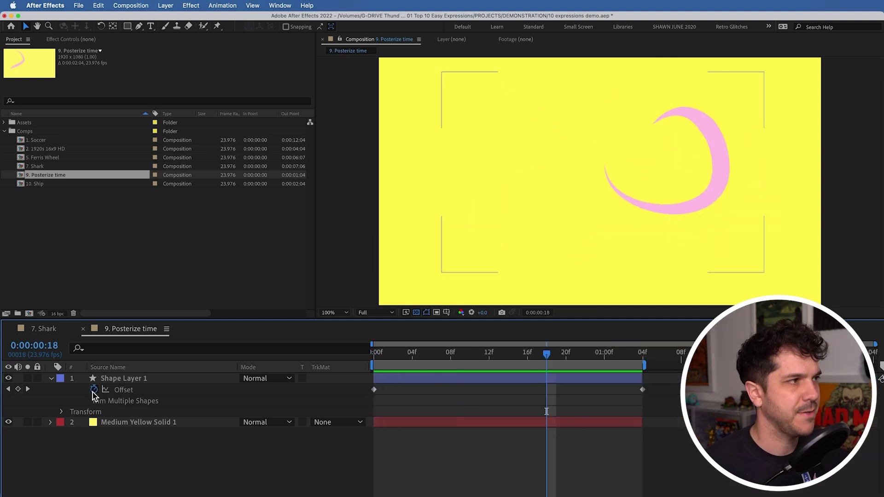
{"action": "left_click", "coordinate": [94, 390], "text": "alt"}
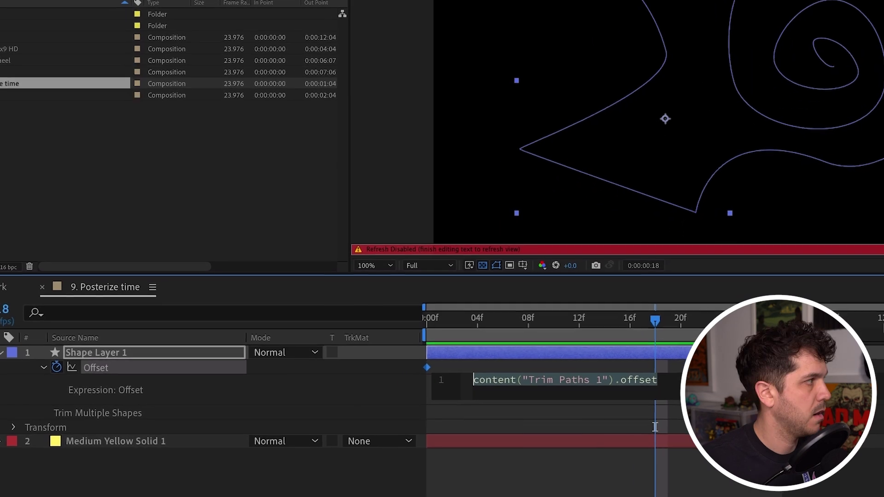
{"action": "type", "text": "posterizeTime(12"}
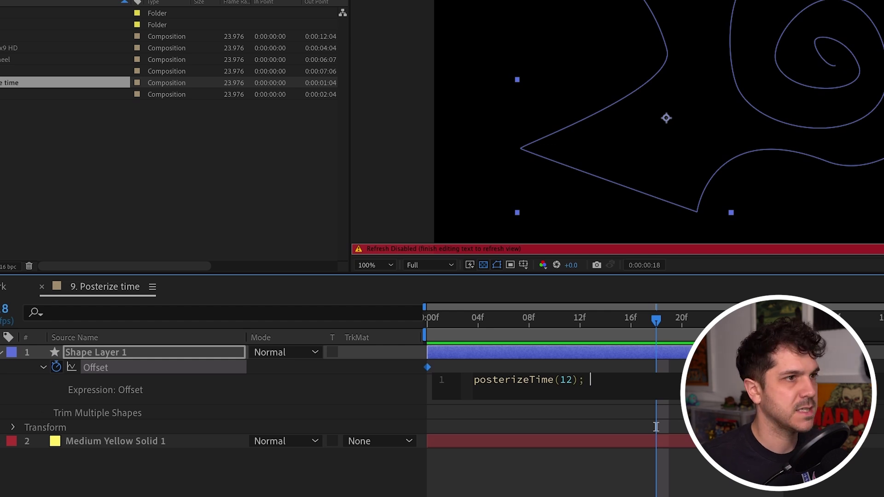
{"action": "type", "text": "lue;"}
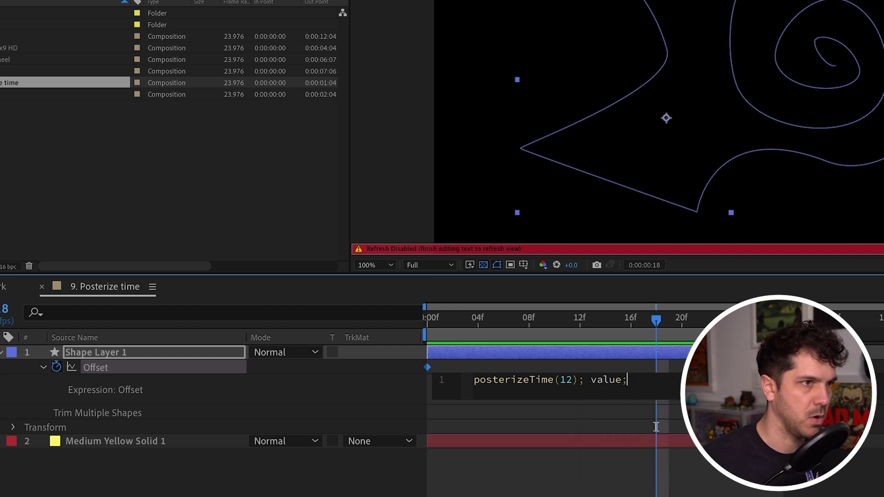
{"action": "left_click", "coordinate": [587, 461]}
{"action": "key", "text": "space"}
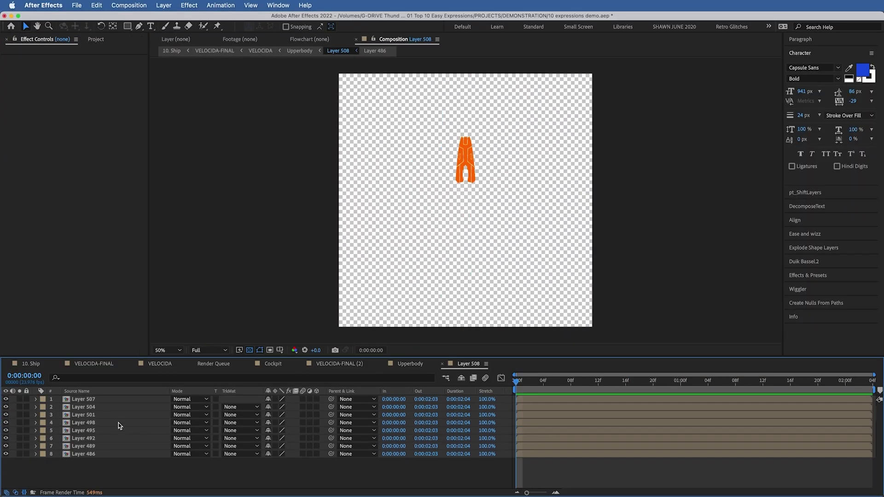
Step: Create a new null layer in the 10. Ship comp and name it CONTROLS
{"action": "key", "text": "Tab"}
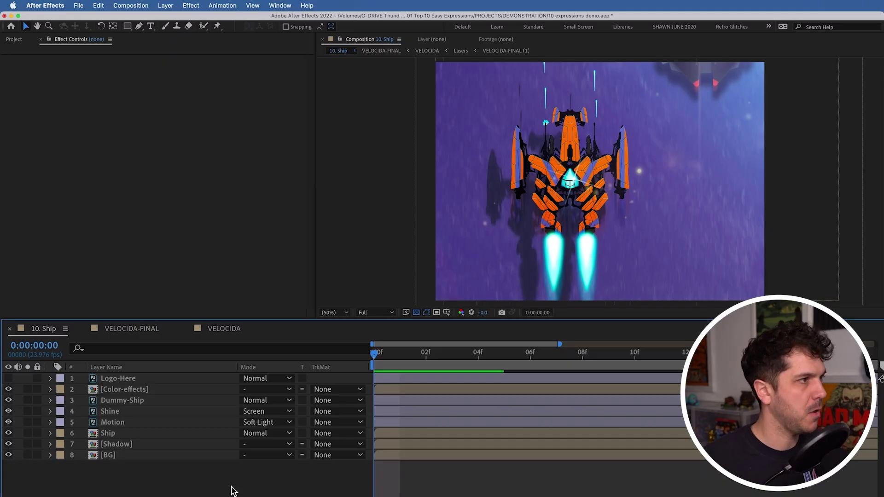
{"action": "key", "text": "super+alt+shift+y"}
{"action": "key", "text": "Return"}
{"action": "type", "text": "CON"}
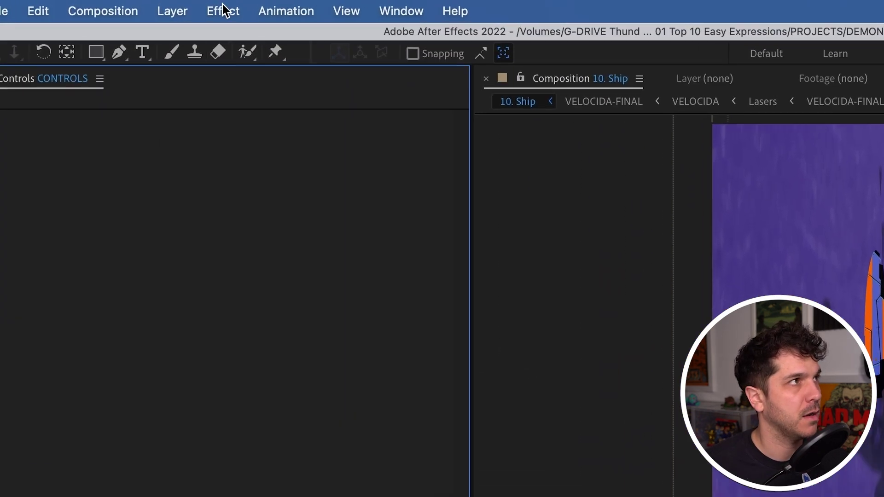
Step: Add a Color Control named Ship Main to CONTROLS and lock its Effect Controls panel
{"action": "left_click", "coordinate": [223, 9]}
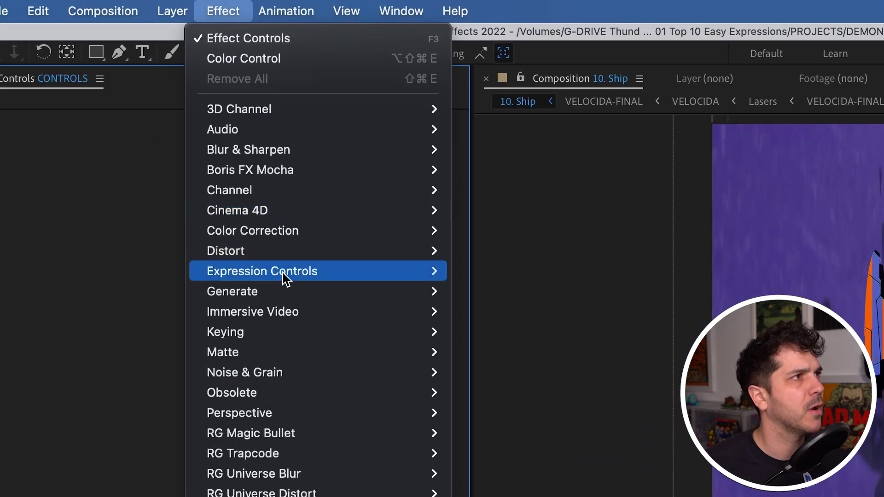
{"action": "mouse_move", "coordinate": [286, 275]}
{"action": "left_click", "coordinate": [515, 330]}
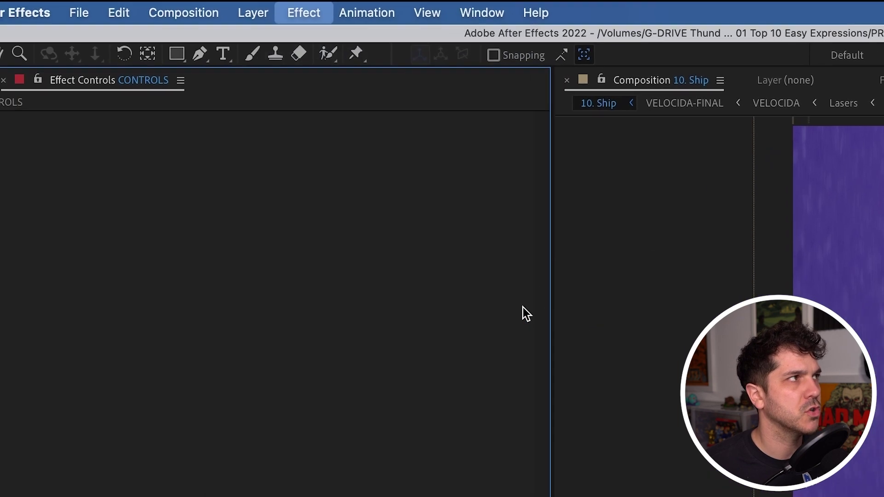
{"action": "key", "text": "Return"}
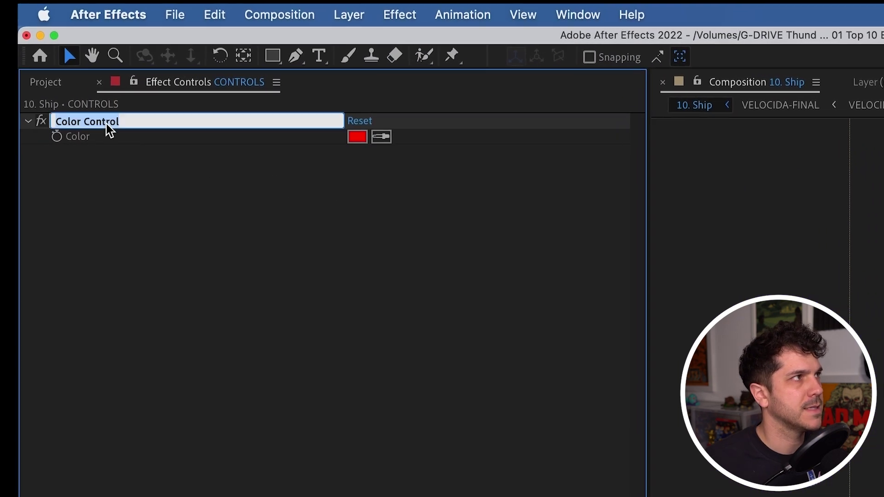
{"action": "type", "text": "Ship Main"}
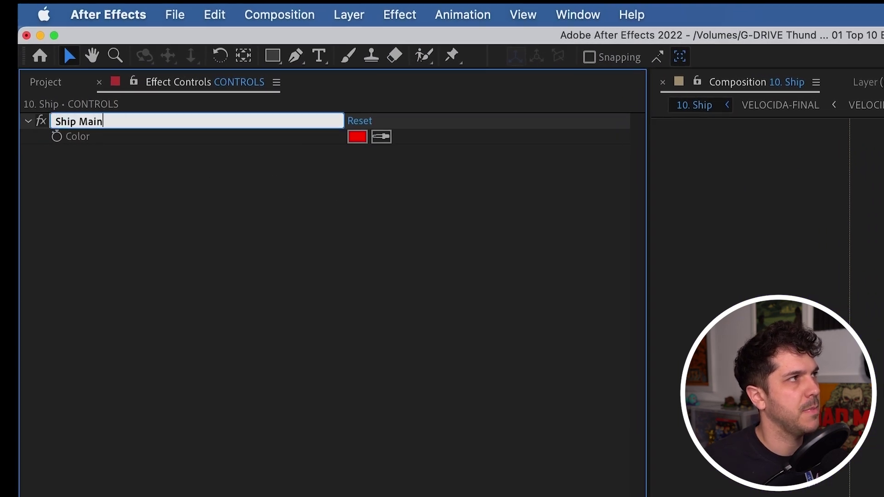
{"action": "key", "text": "Return"}
{"action": "left_click", "coordinate": [134, 82]}
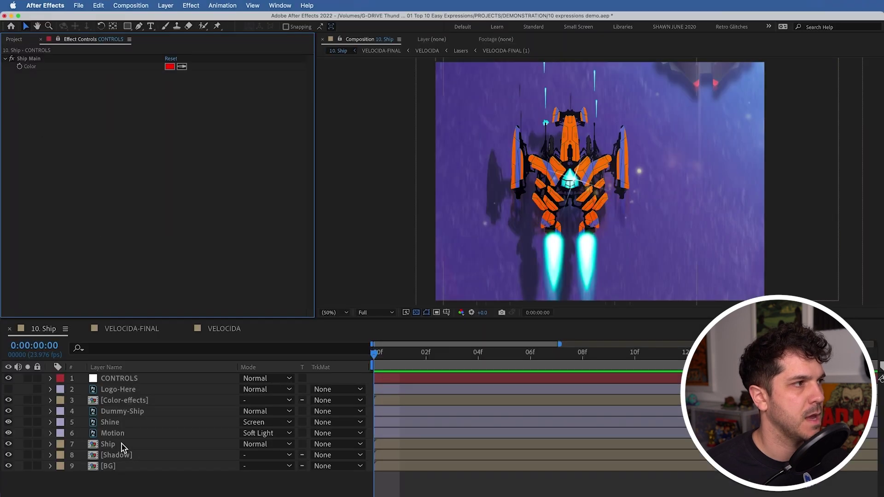
Step: In the VELOCIDA precomp, link the Upperbody Fill colour to Ship Main's Color by expression
{"action": "double_click", "coordinate": [120, 443]}
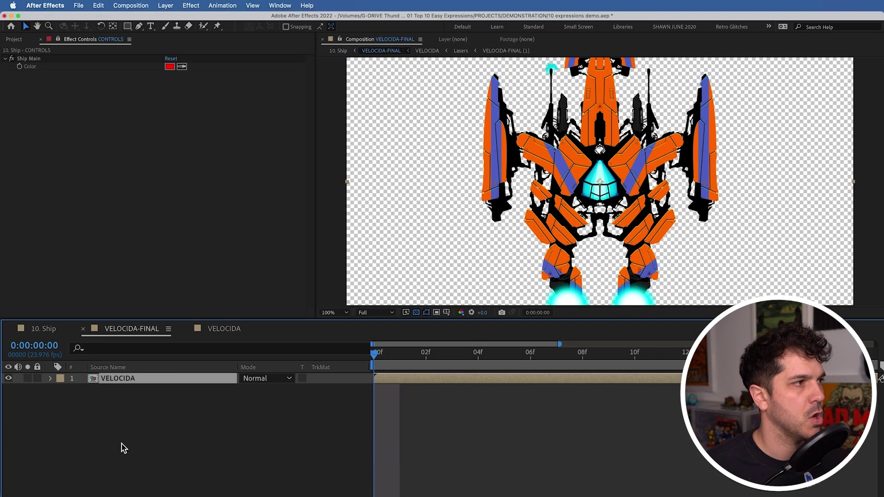
{"action": "double_click", "coordinate": [130, 380]}
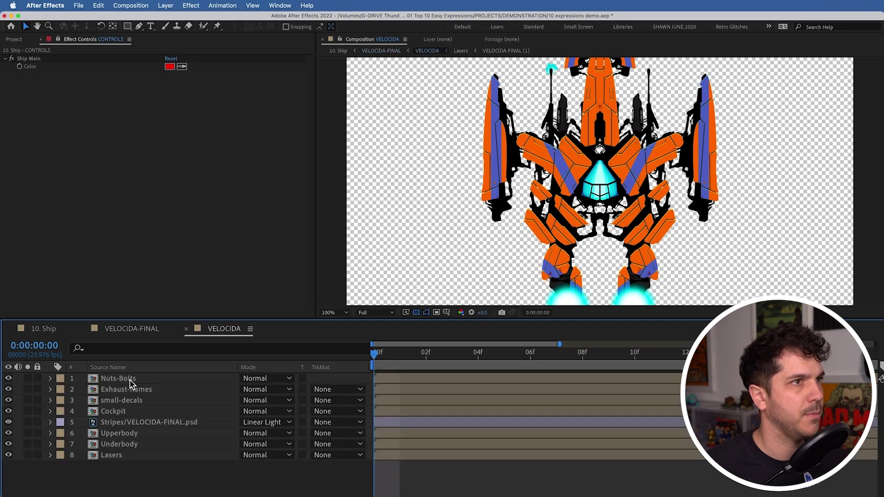
{"action": "left_click", "coordinate": [50, 434]}
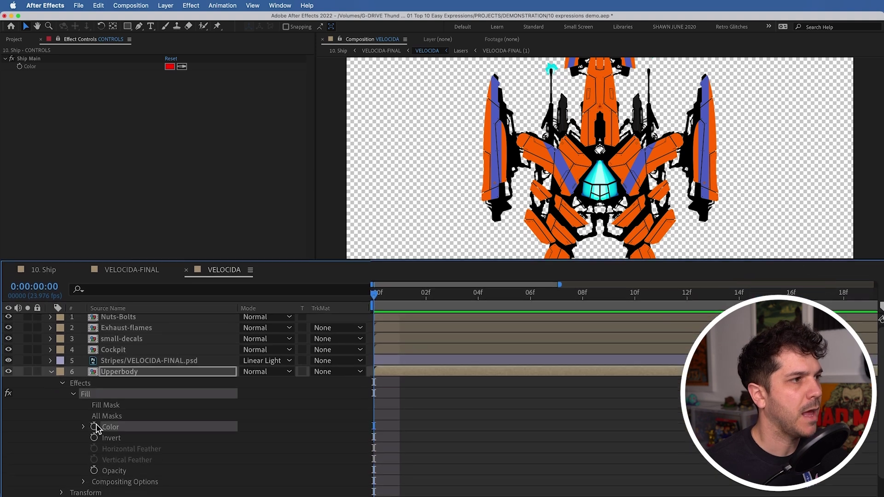
{"action": "key", "text": "alt+shift+equal"}
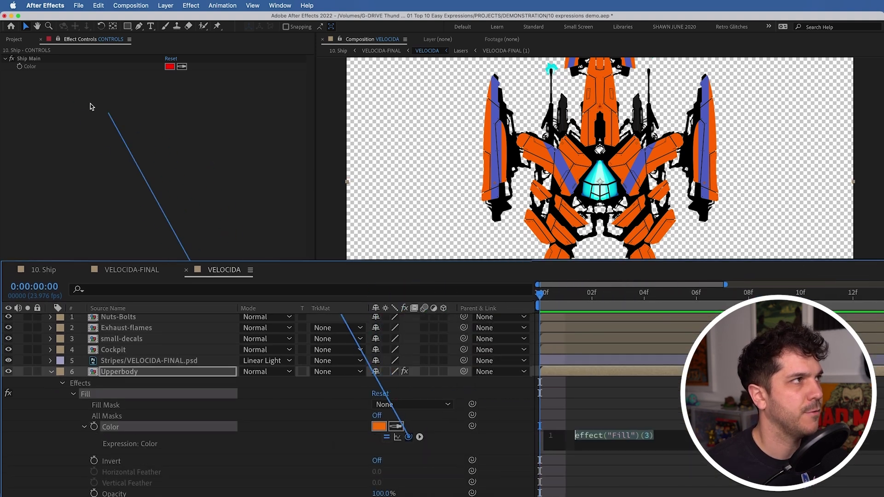
{"action": "left_click_drag", "start_coordinate": [34, 66], "coordinate": [30, 66]}
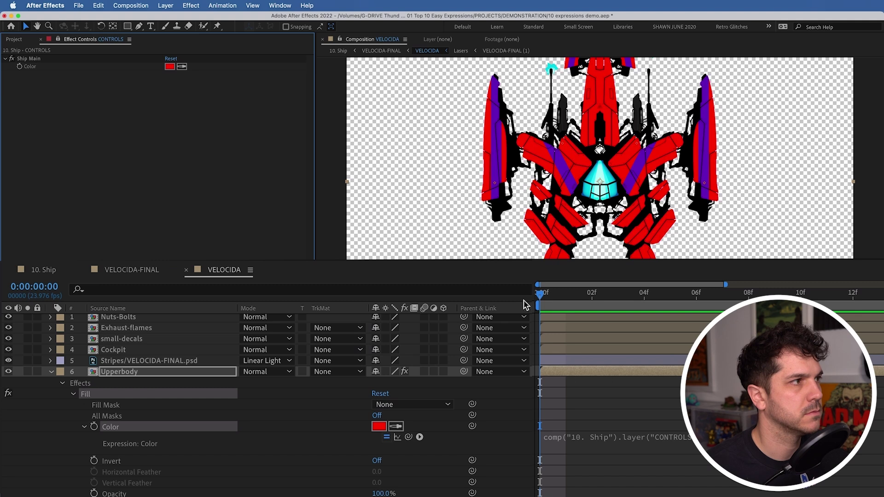
Step: Back in 10. Ship, try a new Ship Main colour and test Upper size 115 before reverting to 100
{"action": "left_click", "coordinate": [43, 270]}
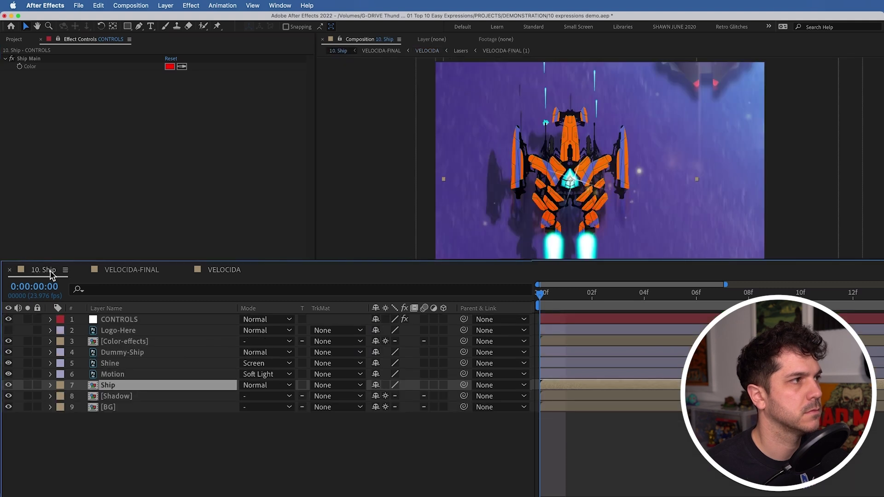
{"action": "left_click", "coordinate": [686, 464]}
{"action": "left_click", "coordinate": [170, 66]}
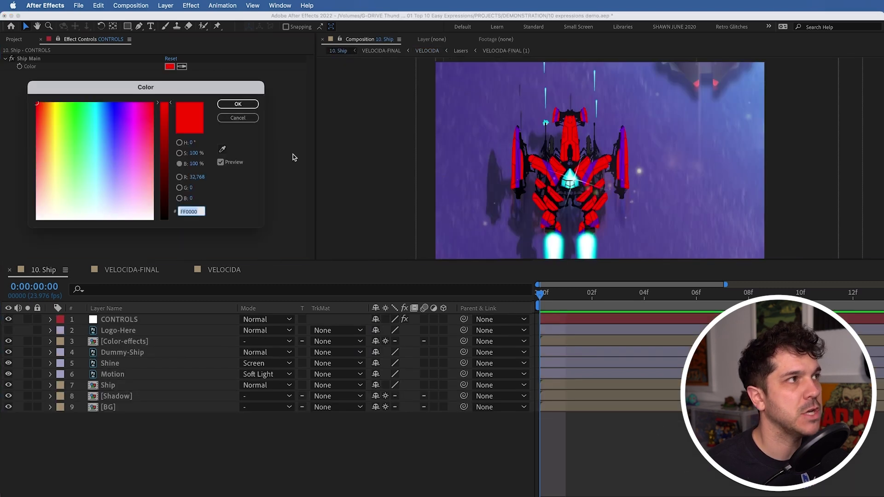
{"action": "left_click_drag", "start_coordinate": [50, 107], "coordinate": [49, 107]}
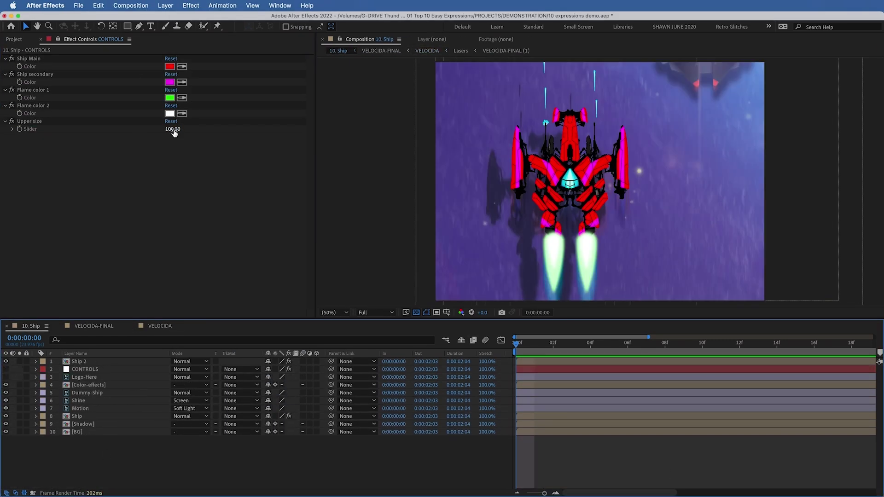
{"action": "left_click_drag", "start_coordinate": [174, 134], "coordinate": [181, 131]}
{"action": "key", "text": "super+z"}
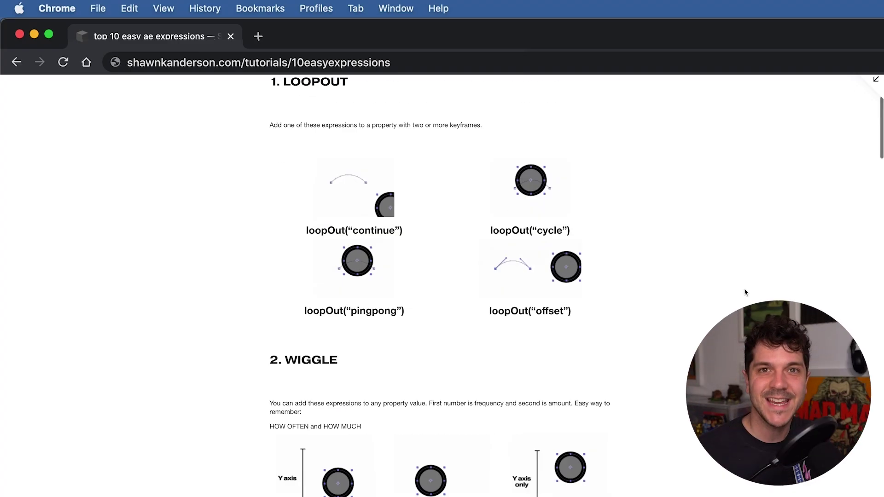
Step: Scroll to the Posterize Time section and copy the posterizeTime(12); value; expression
{"action": "scroll", "coordinate": [737, 295], "scroll_direction": "down", "scroll_amount": 15}
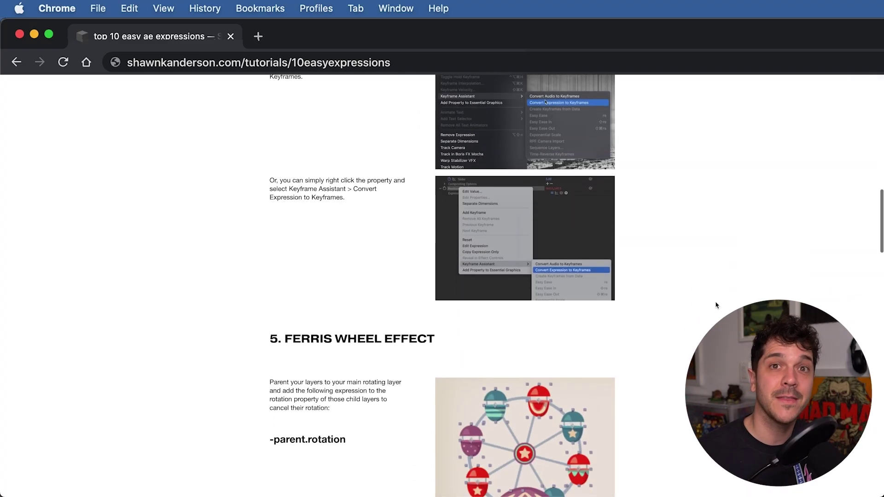
{"action": "scroll", "coordinate": [717, 306], "scroll_direction": "down", "scroll_amount": 20}
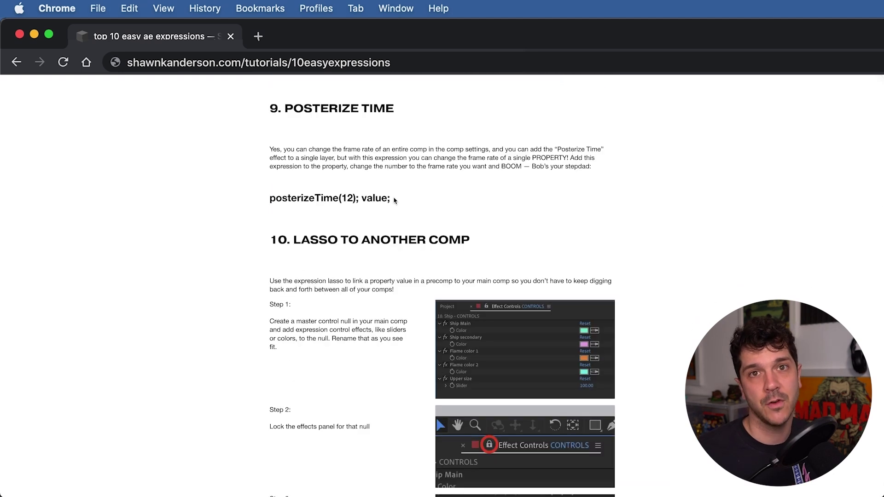
{"action": "left_click_drag", "start_coordinate": [269, 195], "coordinate": [269, 195]}
{"action": "right_click", "coordinate": [291, 193]}
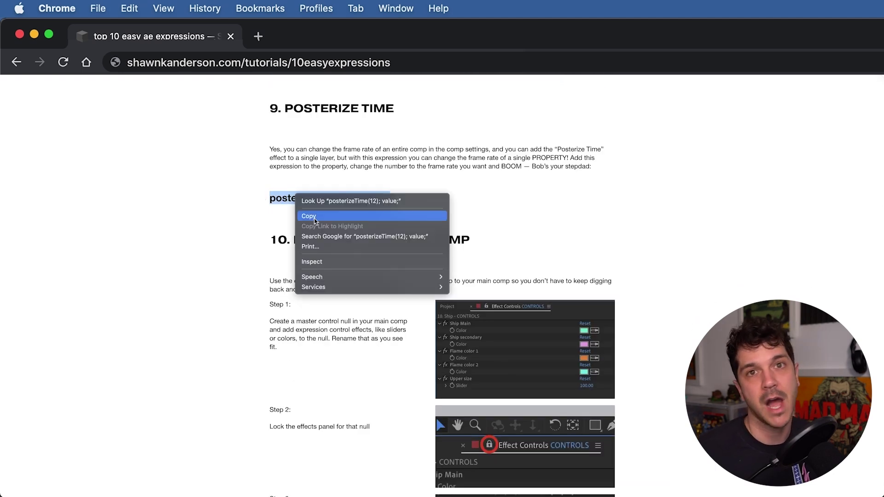